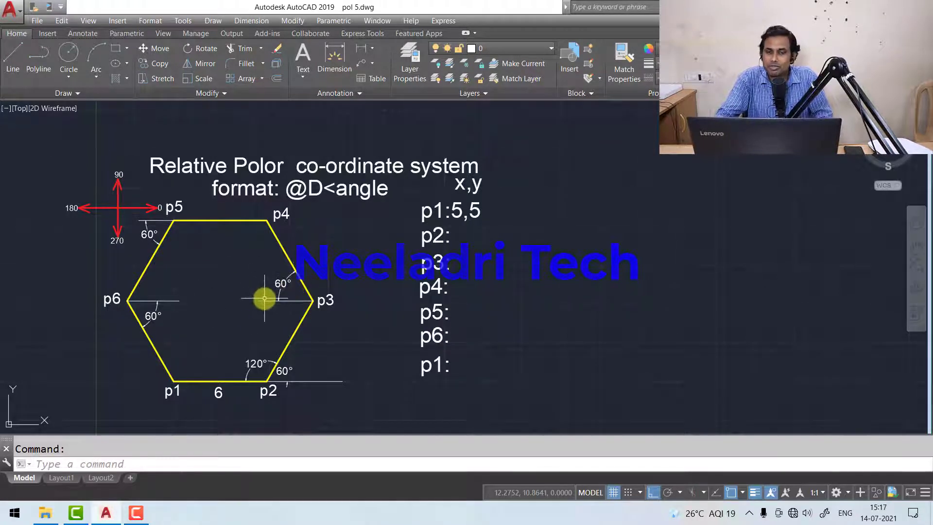
# Examine the hexagon's labelled points, side length and angles alongside the list of point coordinates.
pyautogui.scroll(1, 264, 298)
pyautogui.scroll(3, 252, 291)
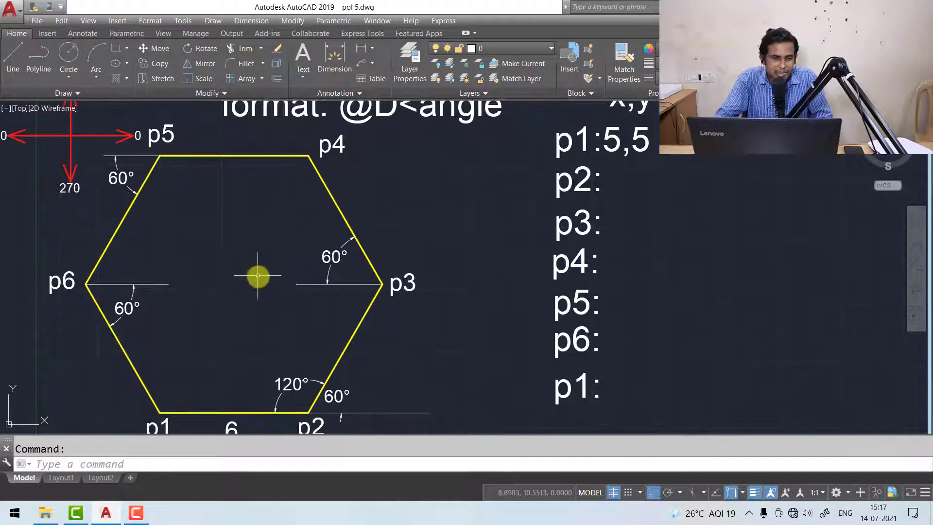
pyautogui.scroll(-3, 261, 277)
pyautogui.scroll(1, 256, 294)
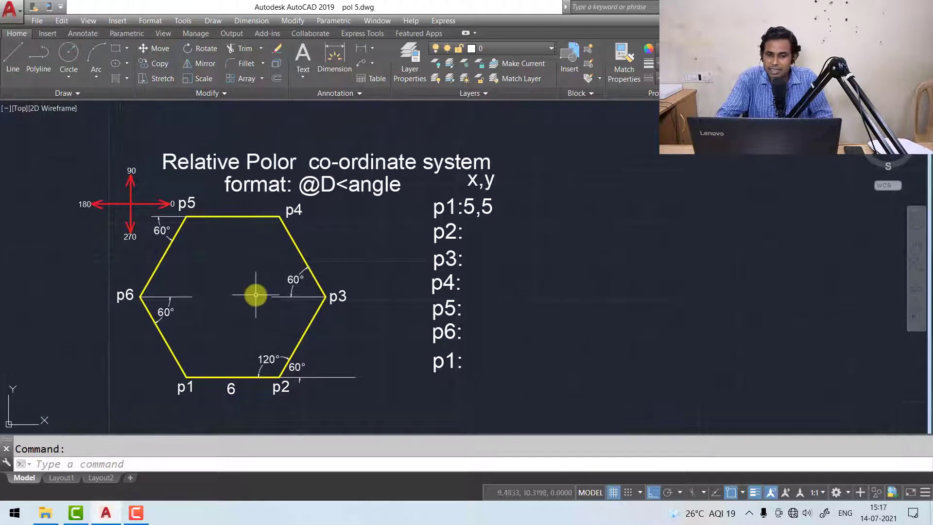
pyautogui.moveTo(209, 311); pyautogui.dragTo(204, 307, button='middle')
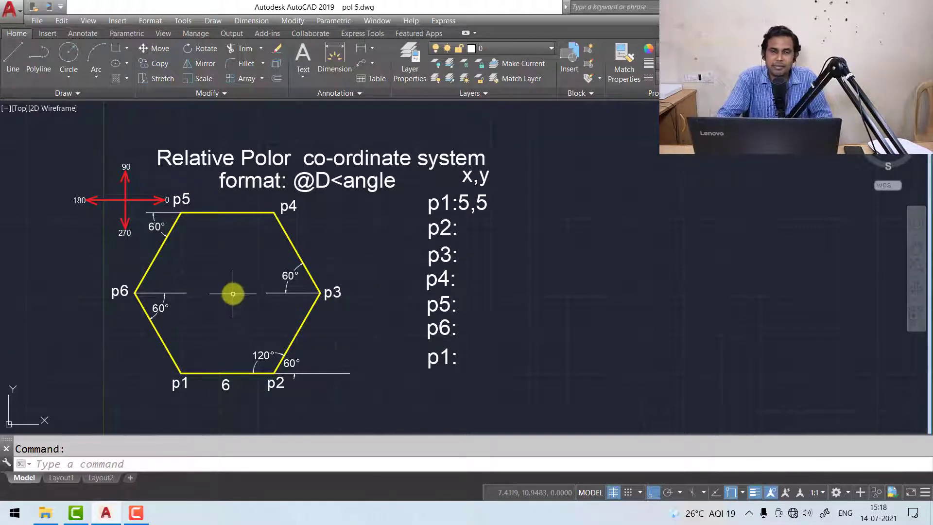
pyautogui.moveTo(233, 293); pyautogui.dragTo(225, 296, button='middle')
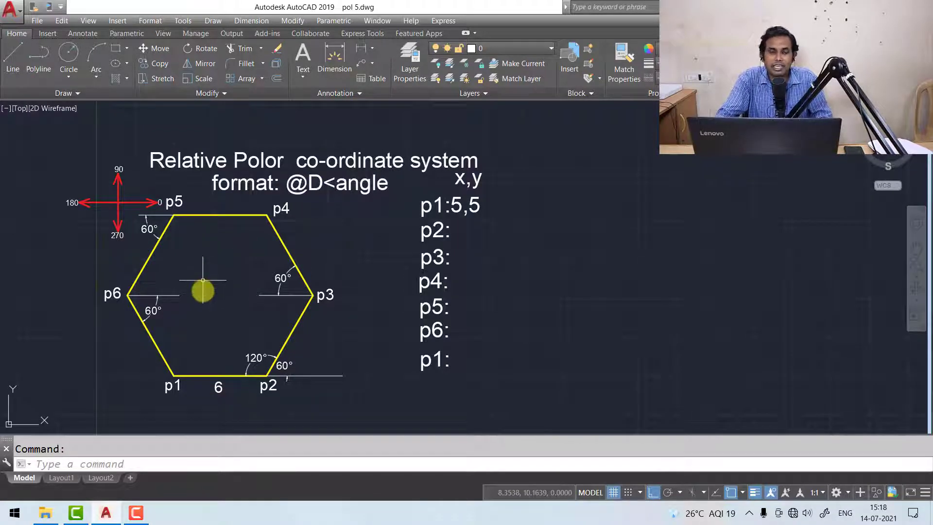
pyautogui.scroll(2, 231, 332)
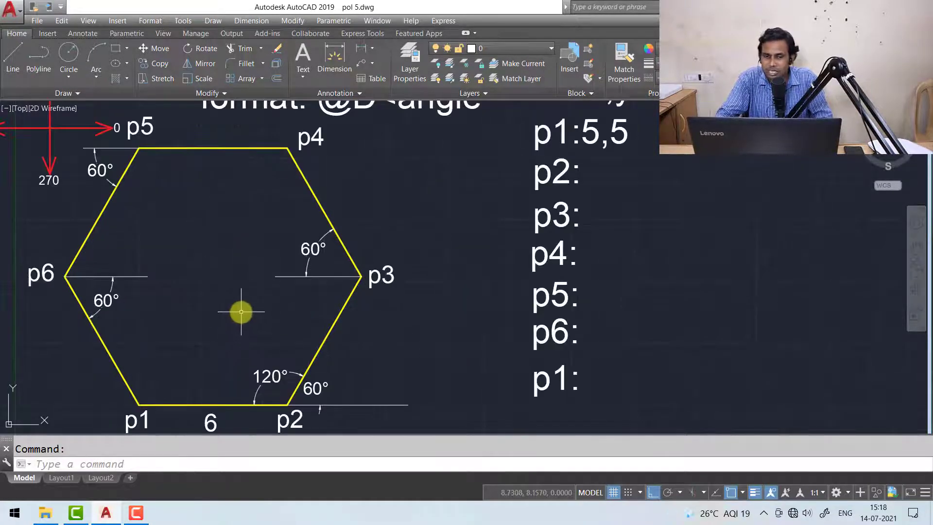
pyautogui.scroll(-2, 245, 313)
pyautogui.scroll(1, 250, 306)
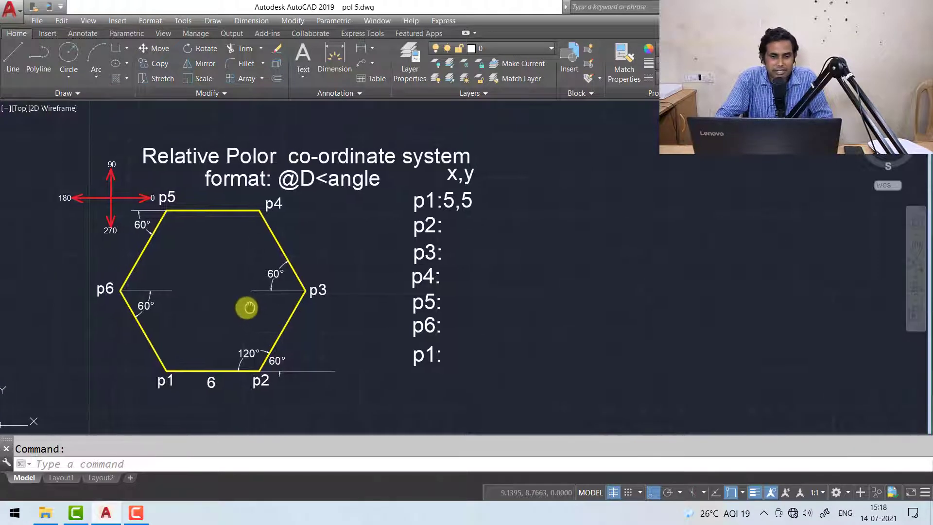
pyautogui.scroll(-1, 248, 308)
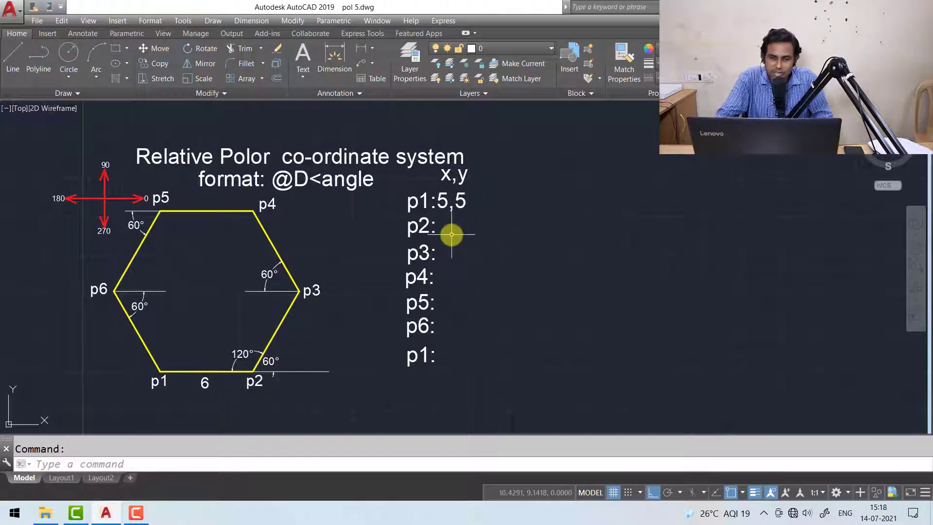
pyautogui.scroll(1, 444, 223)
pyautogui.scroll(-1, 443, 223)
# Complete the p2 entry in the coordinate list with the relative polar coordinate @6<0.
pyautogui.write('ed')
pyautogui.press('Return')
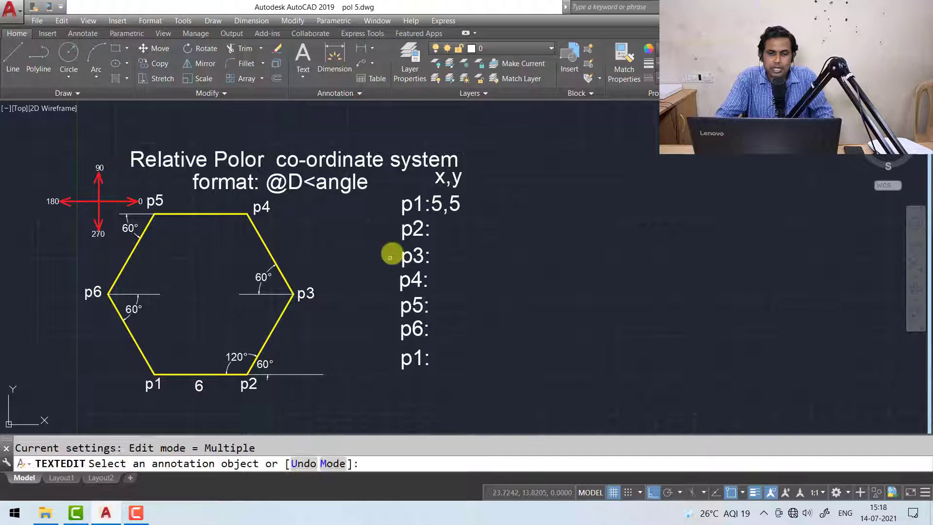
pyautogui.click(429, 229)
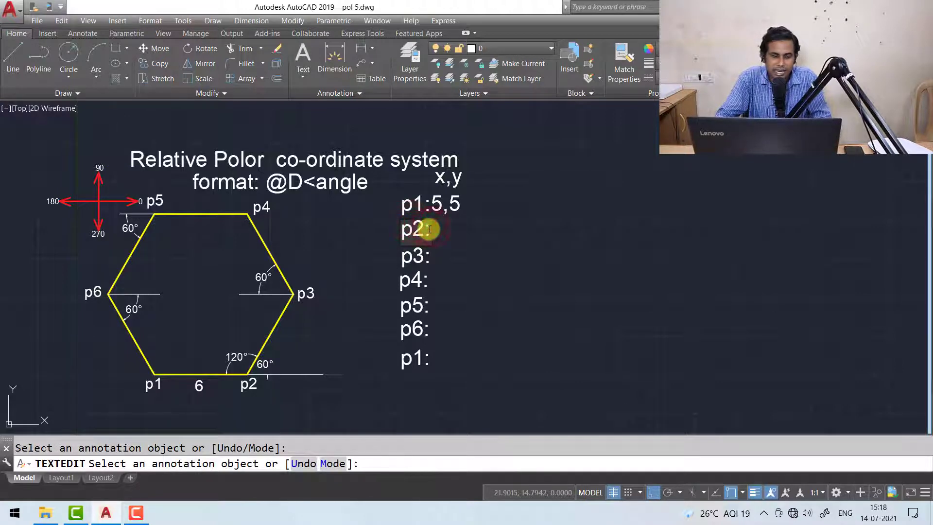
pyautogui.write('@6<')
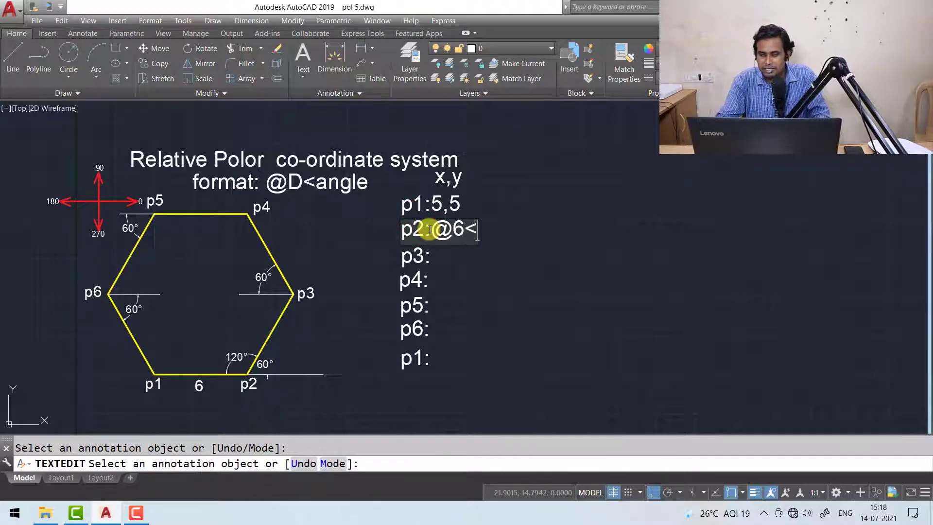
pyautogui.write('0')
pyautogui.press('Return')
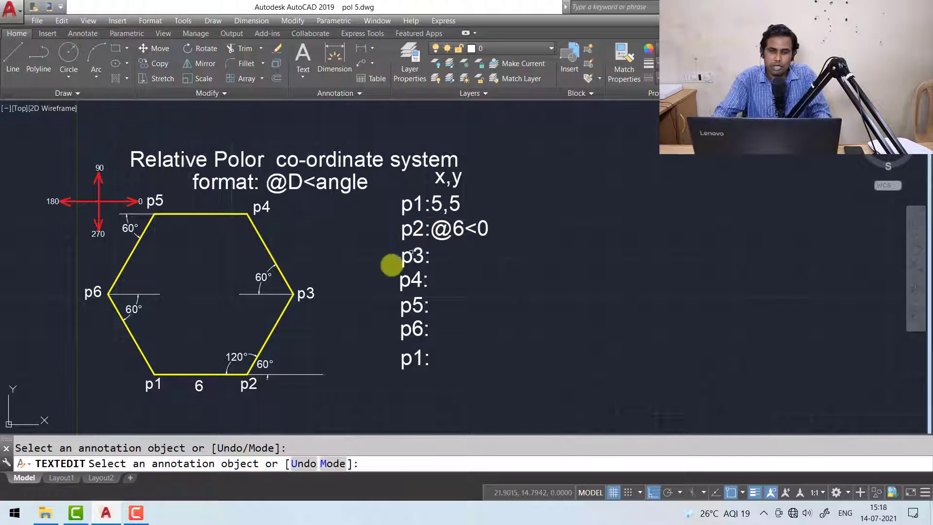
pyautogui.press('Escape')
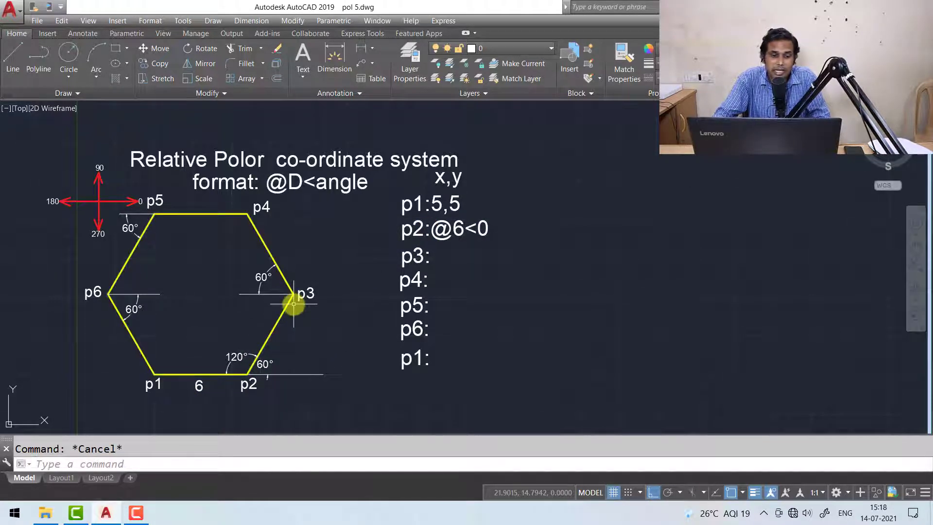
# Complete the p3 text in the coordinate list so it reads p3:@6<60.
pyautogui.write('ed')
pyautogui.press('Return')
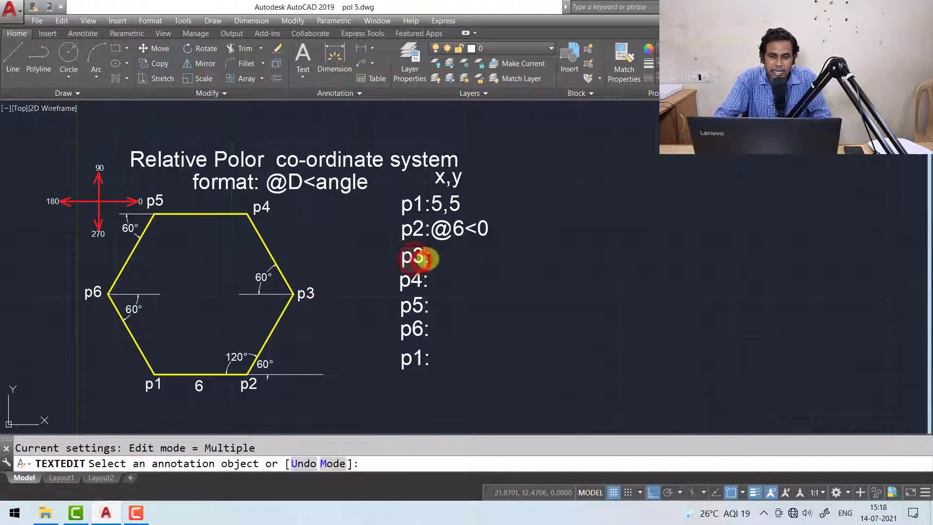
pyautogui.click(428, 260)
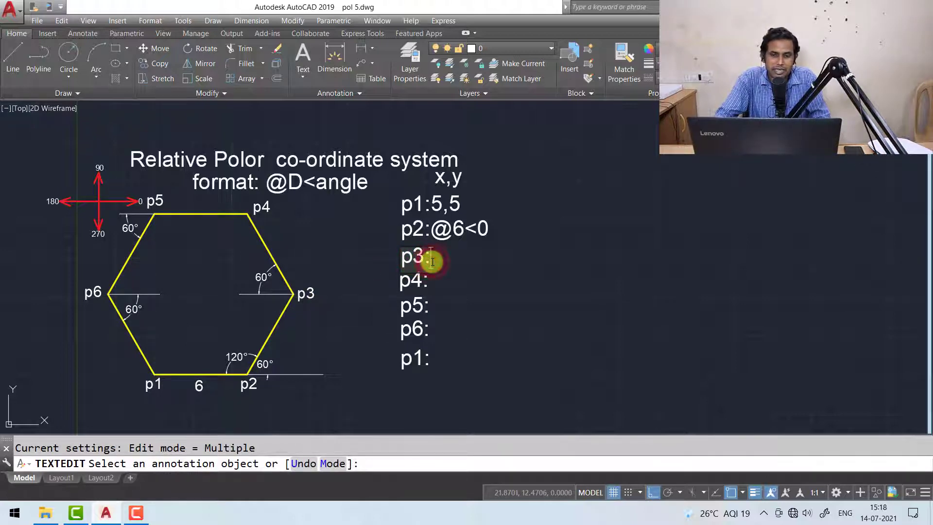
pyautogui.write('@6')
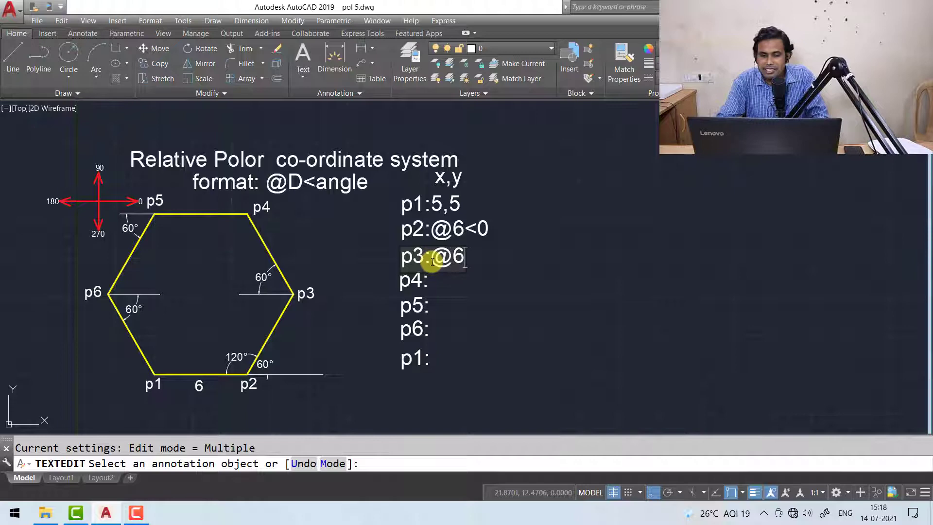
pyautogui.write('<')
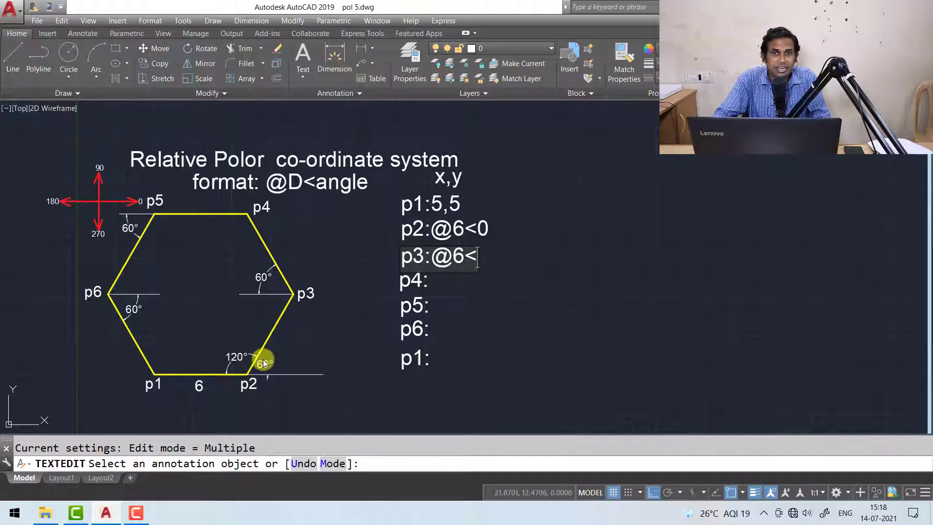
pyautogui.write('60')
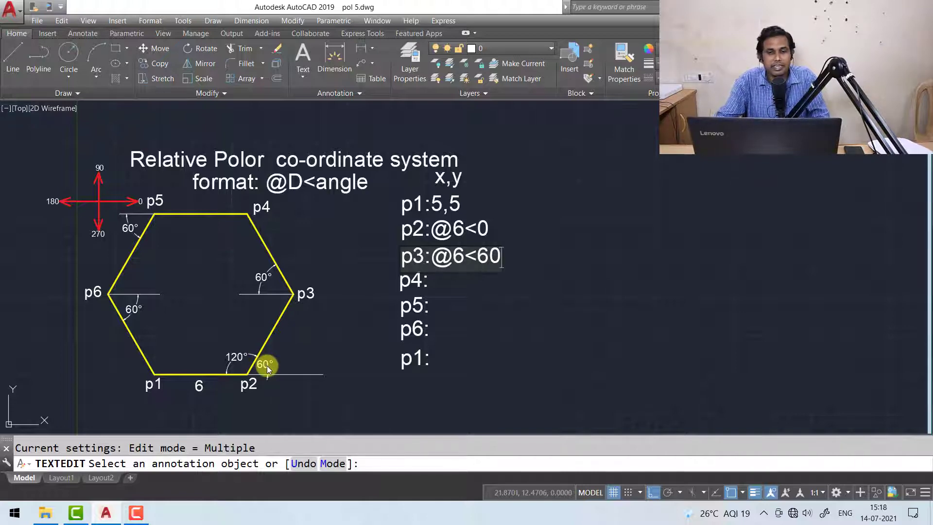
pyautogui.click(266, 365)
pyautogui.press('Escape')
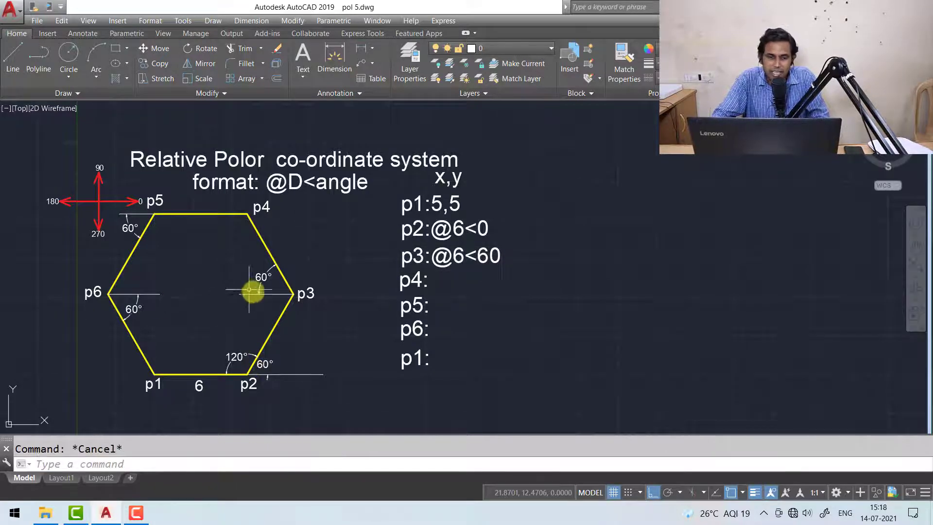
# Add the relative polar coordinate @6<120 to the p4 label in the coordinate list.
pyautogui.moveTo(249, 291); pyautogui.dragTo(255, 294, button='middle')
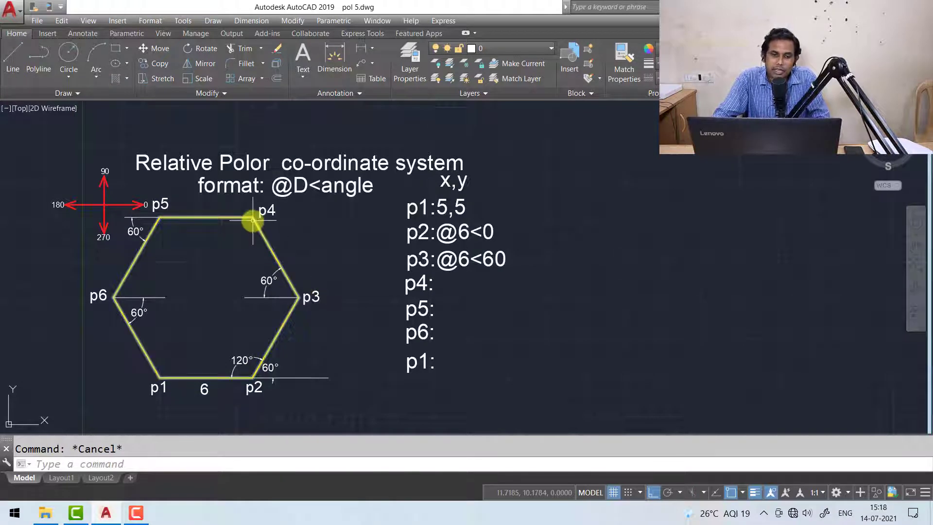
pyautogui.doubleClick(428, 283)
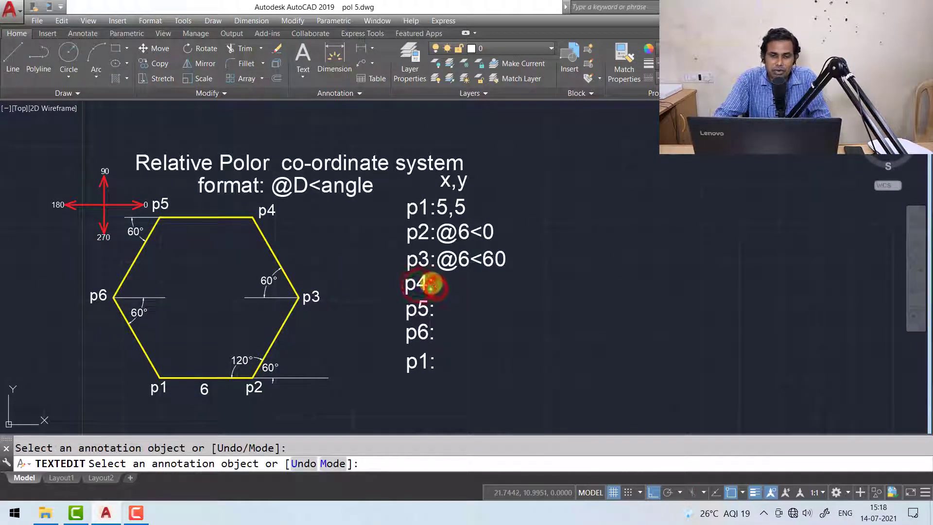
pyautogui.click(431, 284)
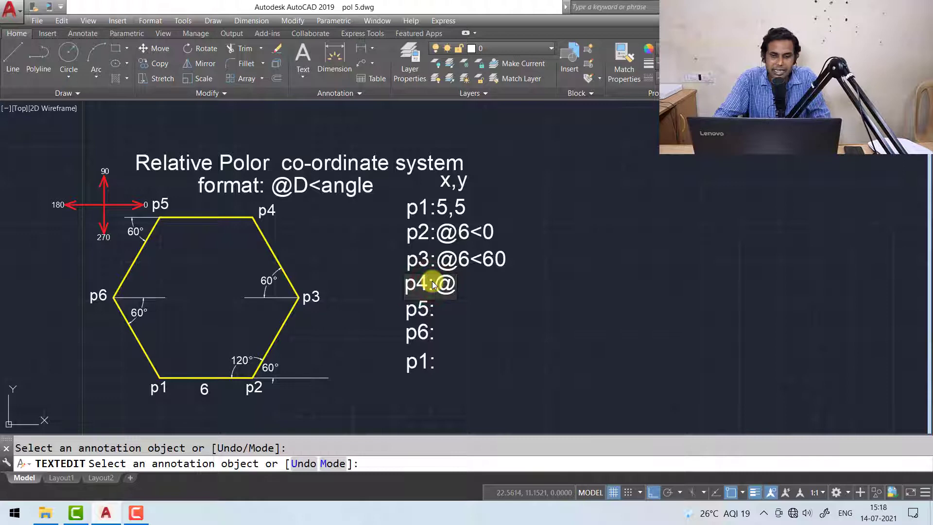
pyautogui.write('@6')
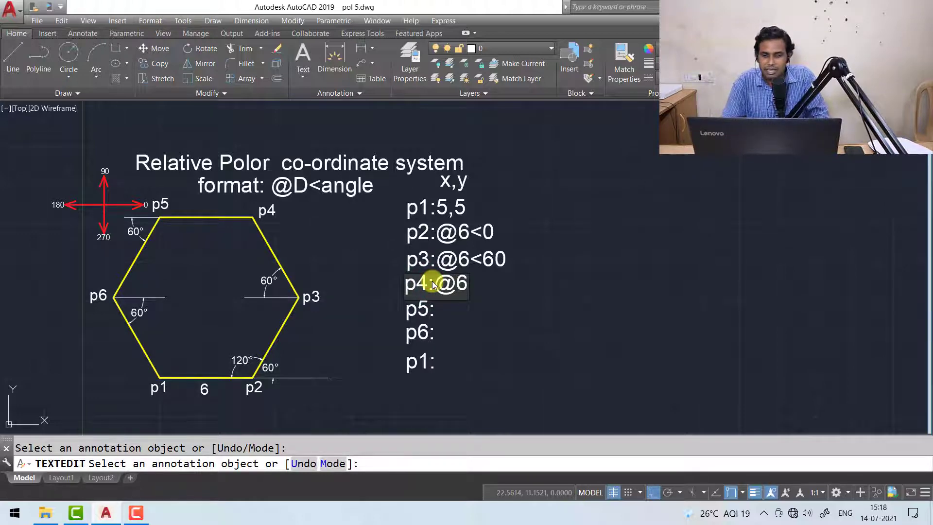
pyautogui.write('<')
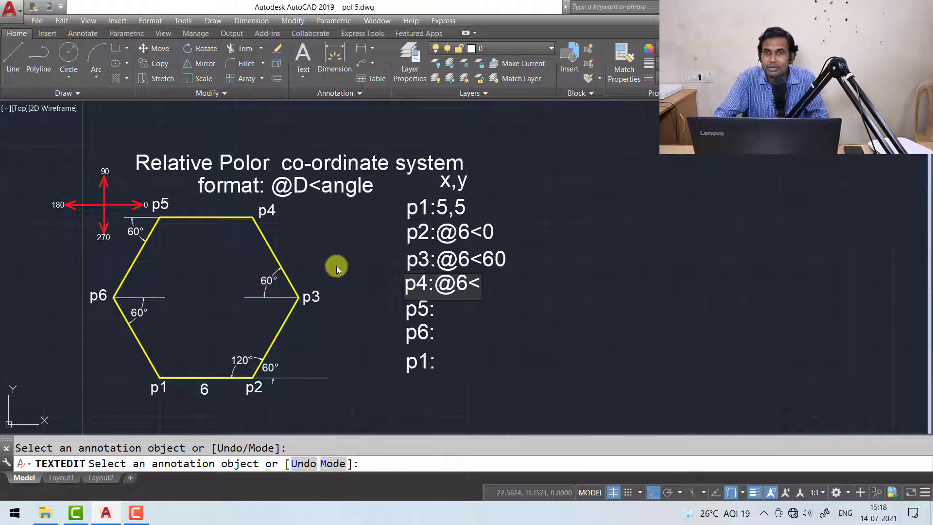
pyautogui.write('120')
pyautogui.click(267, 276)
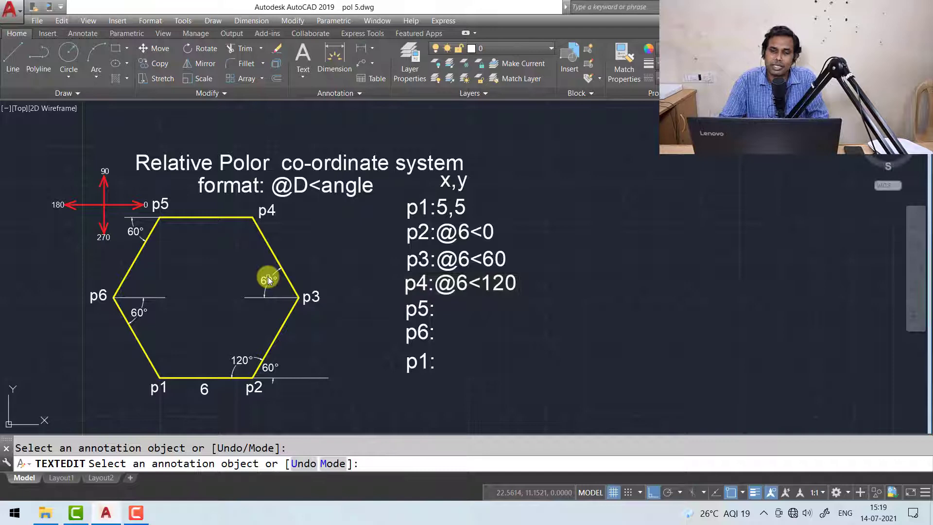
pyautogui.press('Escape')
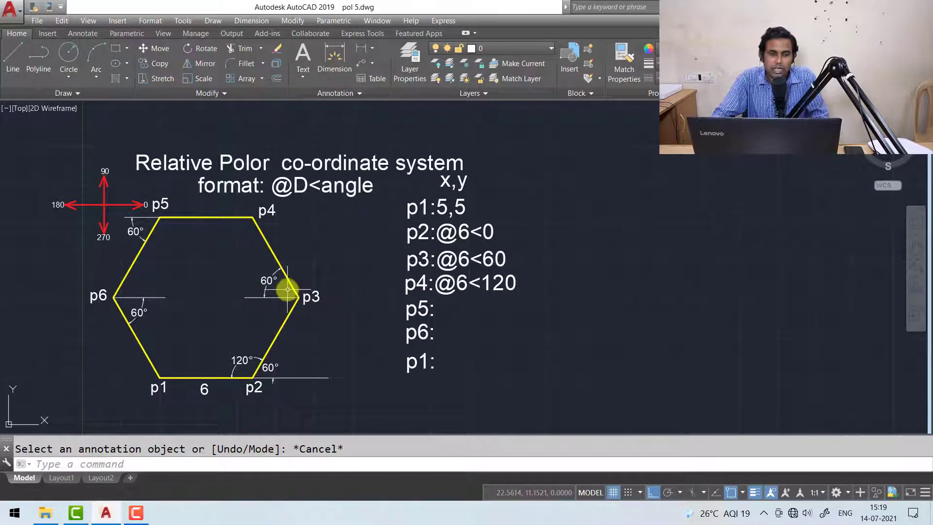
# Edit the p5 entry in the coordinate list to include the relative polar coordinate @6<180.
pyautogui.press('Return')
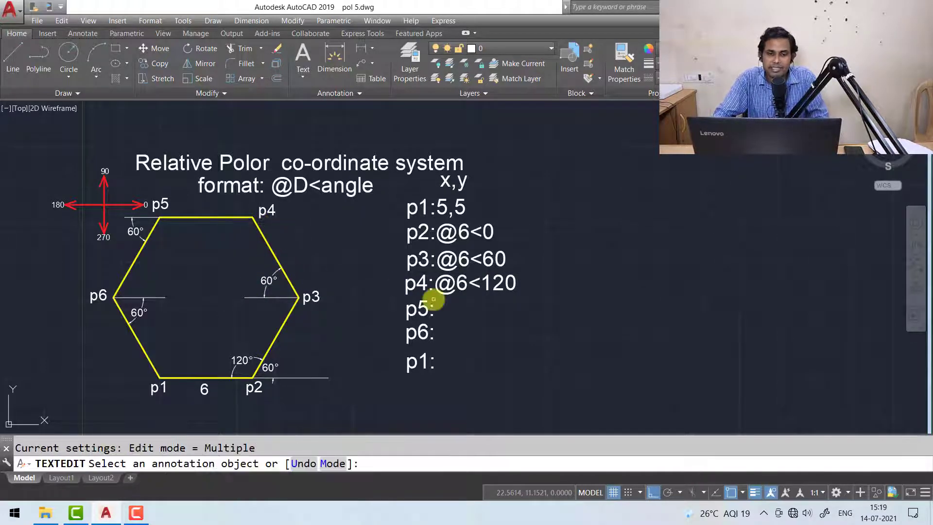
pyautogui.click(434, 312)
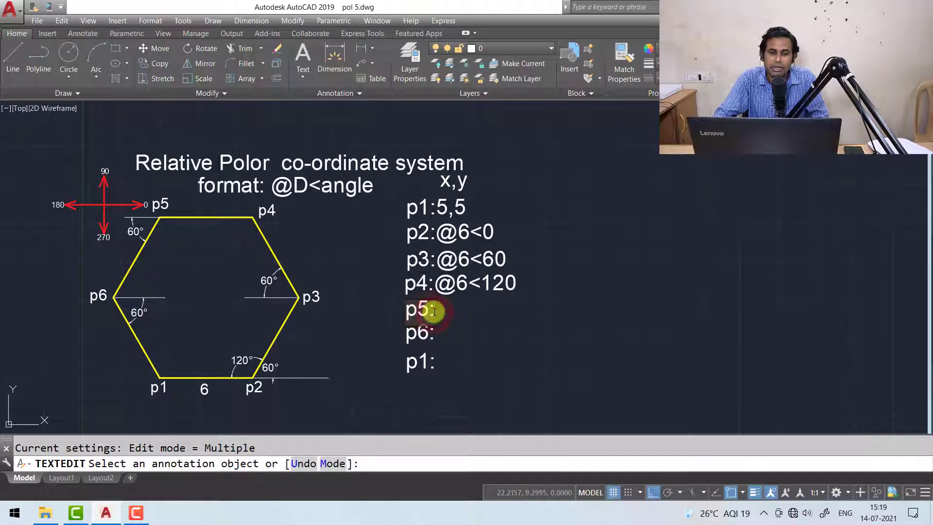
pyautogui.write('@6<180')
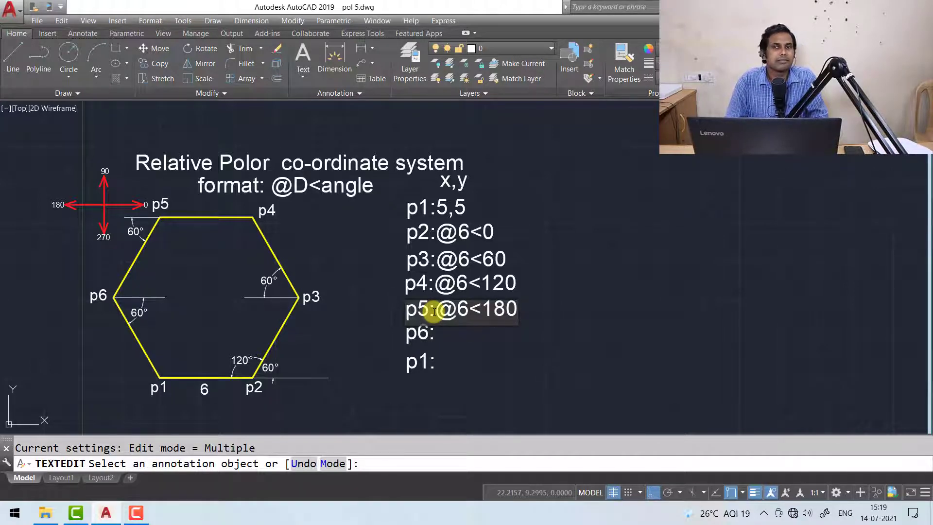
pyautogui.press('Return')
pyautogui.press('Escape')
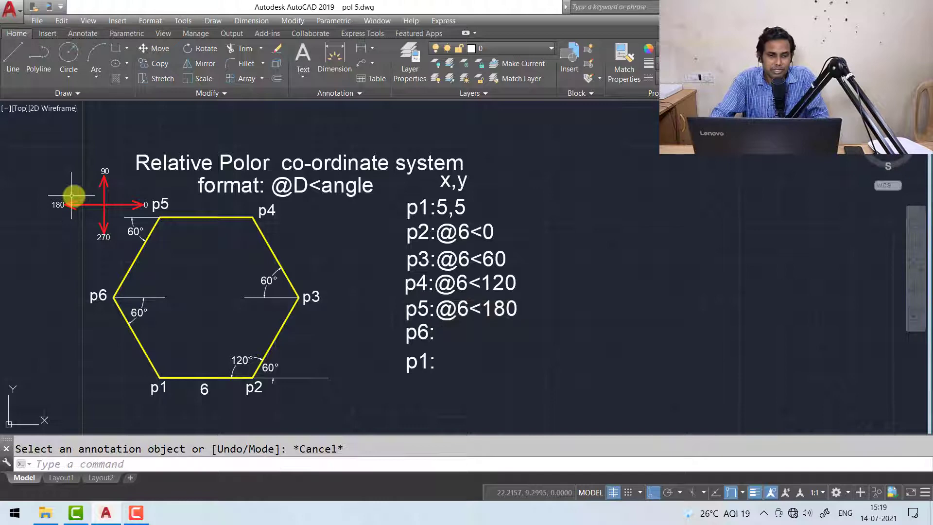
# Fill in the p6 line of the coordinate list with the relative polar coordinate @6<240.
pyautogui.moveTo(76, 202); pyautogui.dragTo(81, 203, button='middle')
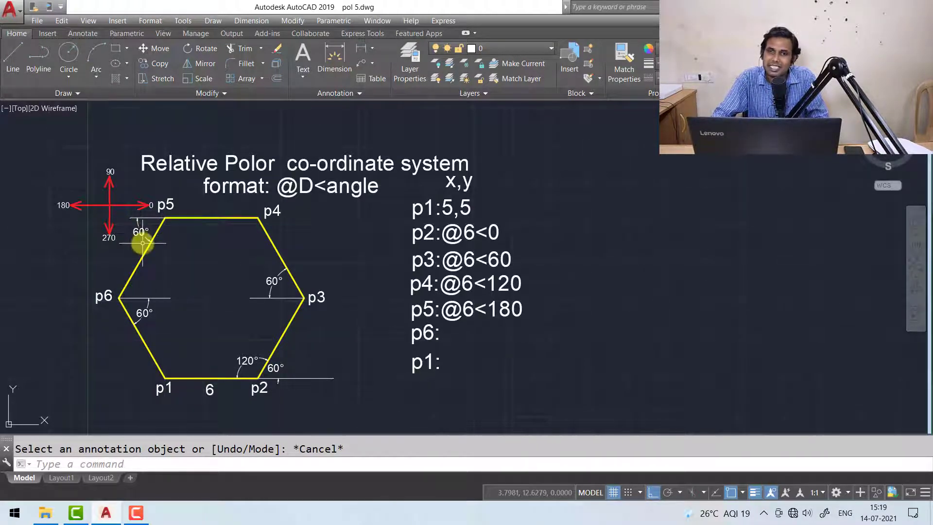
pyautogui.write('ed')
pyautogui.press('Return')
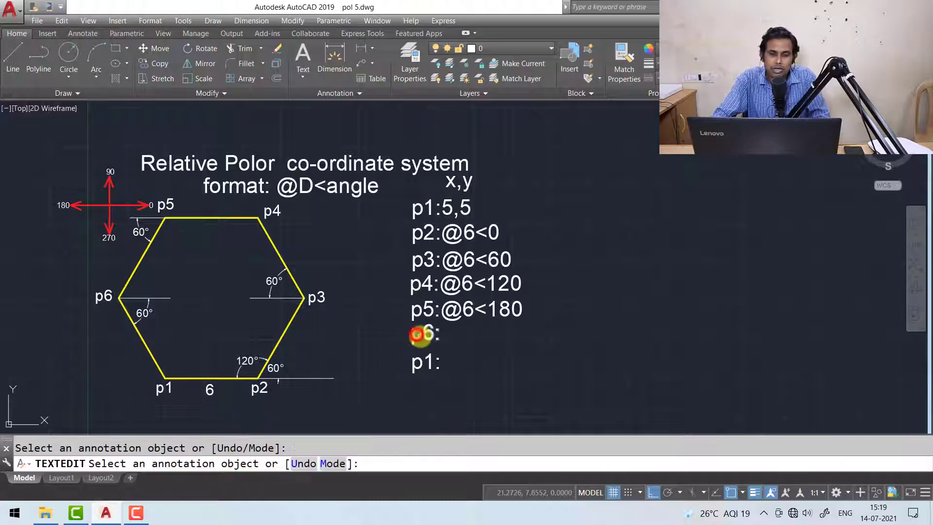
pyautogui.click(420, 335)
pyautogui.click(438, 335)
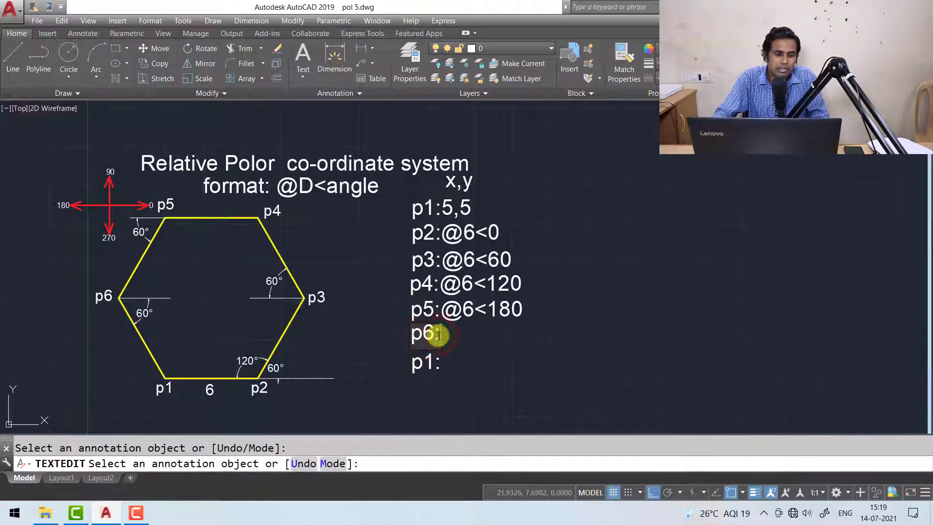
pyautogui.write('@6<')
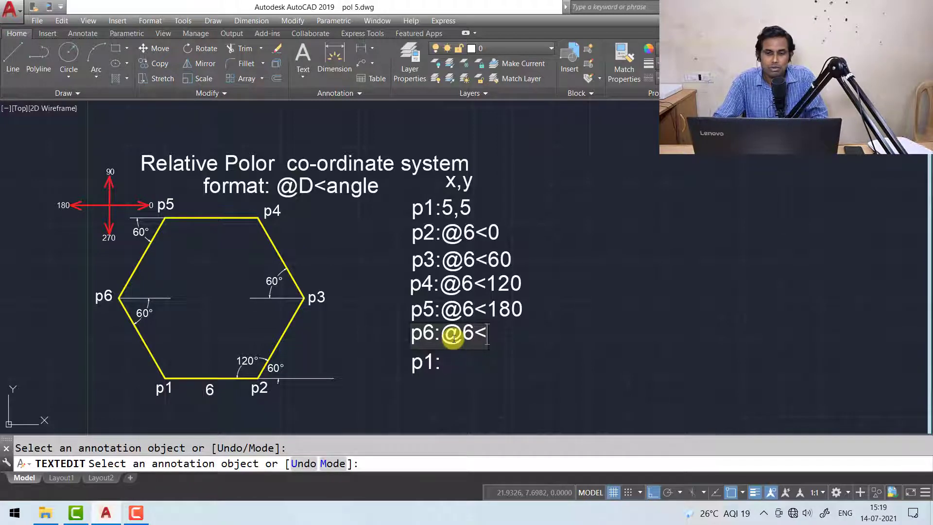
pyautogui.write('240')
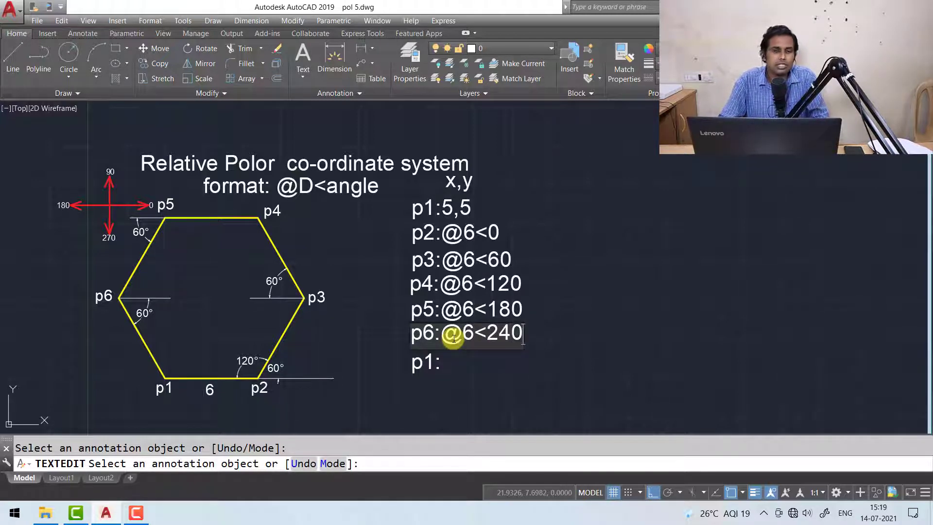
pyautogui.press('Return')
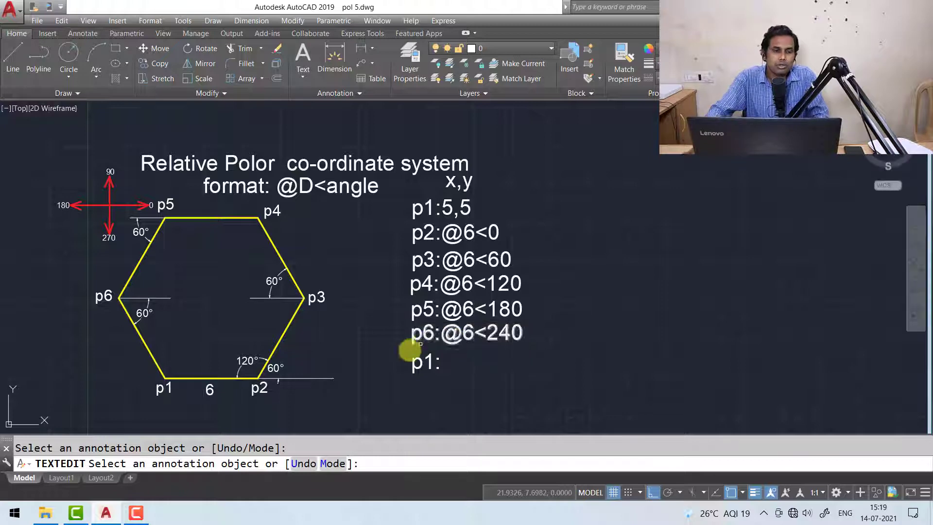
# Complete the final p1 line of the coordinate list with the relative polar coordinate @6<300 and finish text editing.
pyautogui.press('Escape')
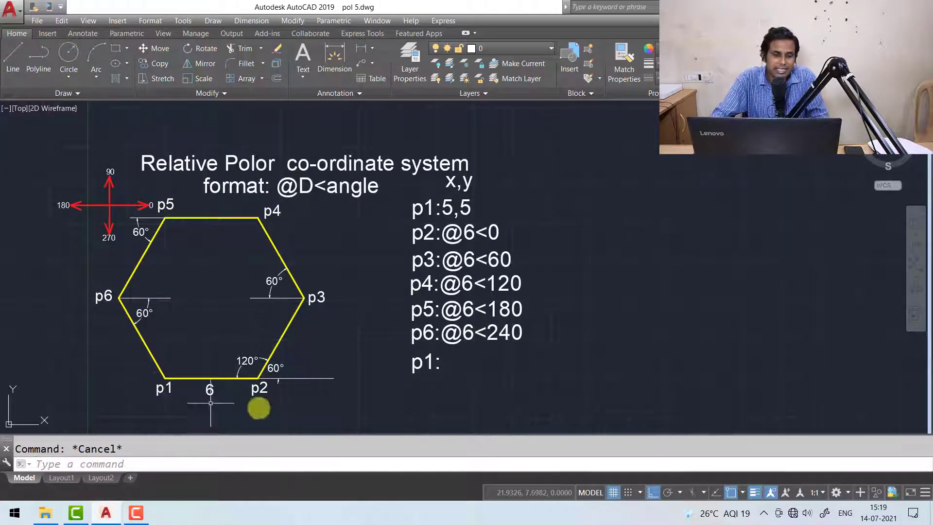
pyautogui.write('ed')
pyautogui.press('Return')
pyautogui.click(428, 364)
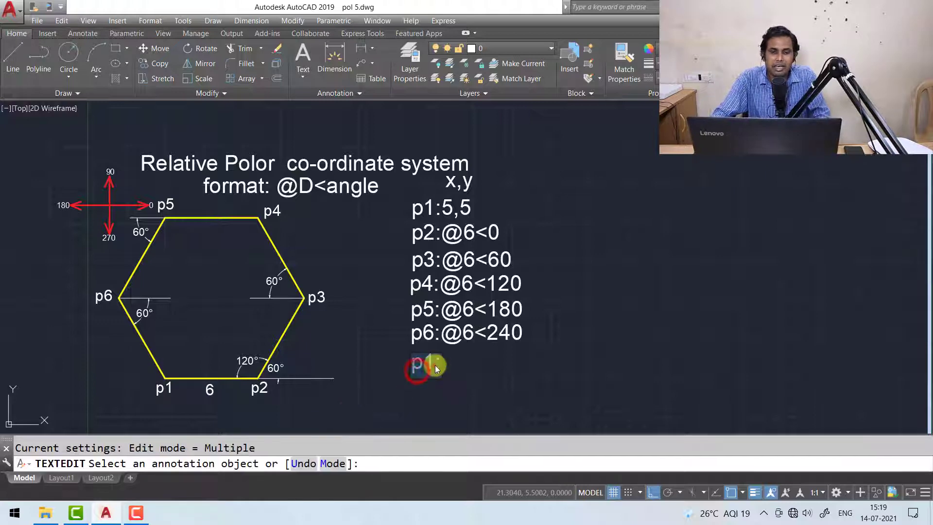
pyautogui.write('@6<300')
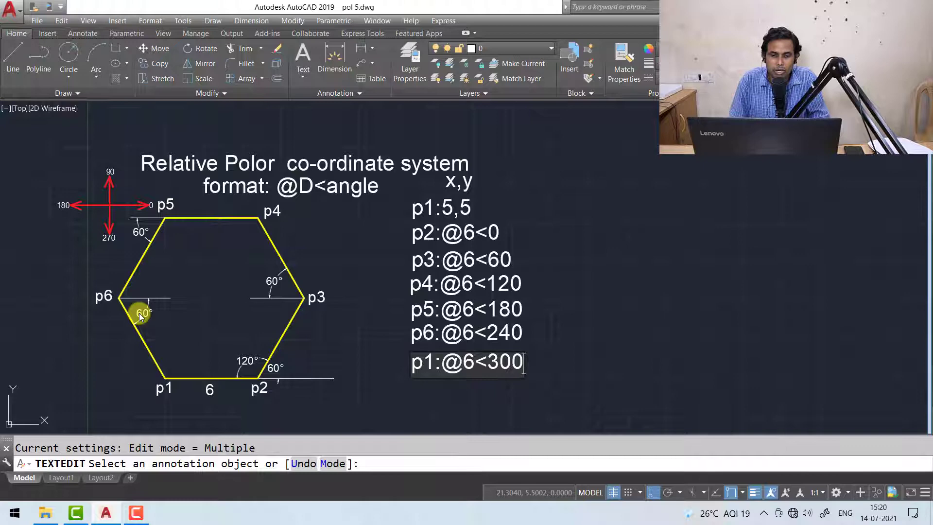
pyautogui.press('Escape')
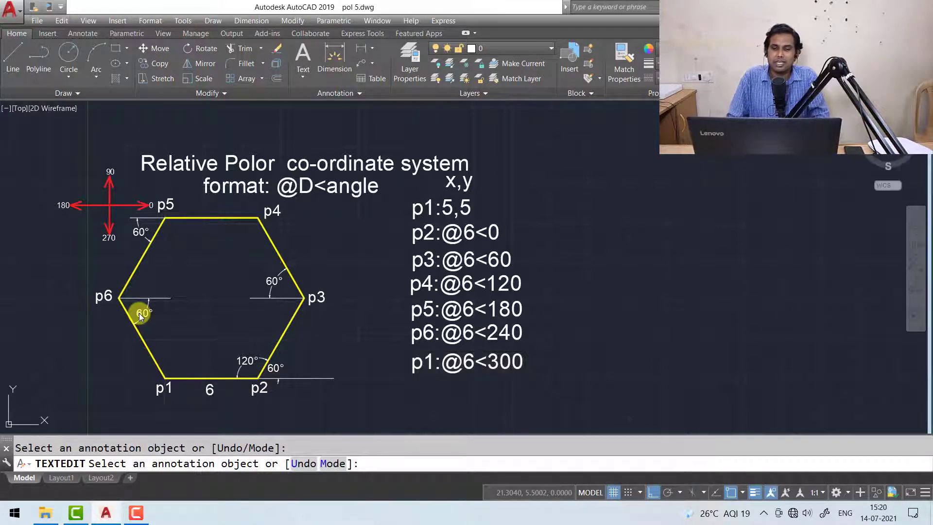
pyautogui.press('Escape')
pyautogui.moveTo(138, 273); pyautogui.dragTo(134, 276, button='middle')
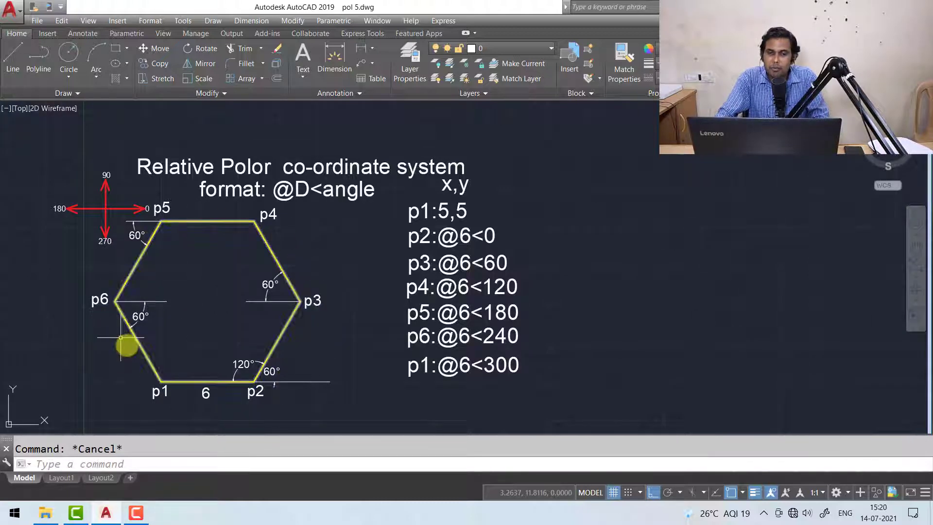
pyautogui.moveTo(183, 333); pyautogui.dragTo(182, 335, button='middle')
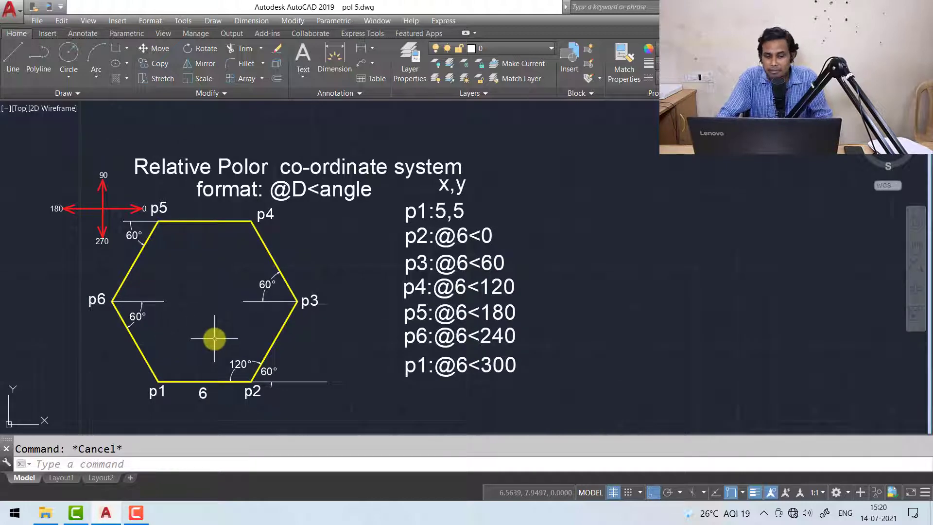
# Move the yellow hexagon with its point labels and angle dimensions to the free area right of the coordinate list, with Ortho off.
pyautogui.write('m')
pyautogui.press('Return')
pyautogui.click(336, 255)
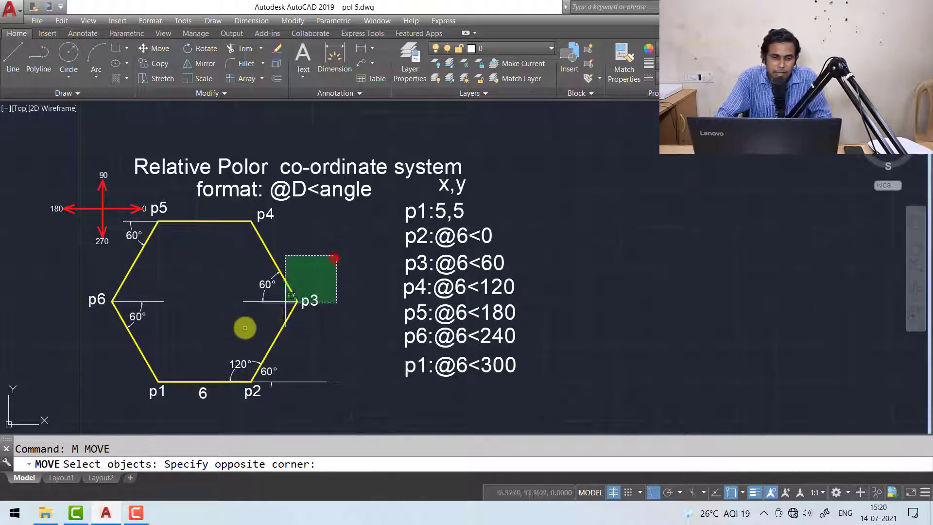
pyautogui.click(78, 414)
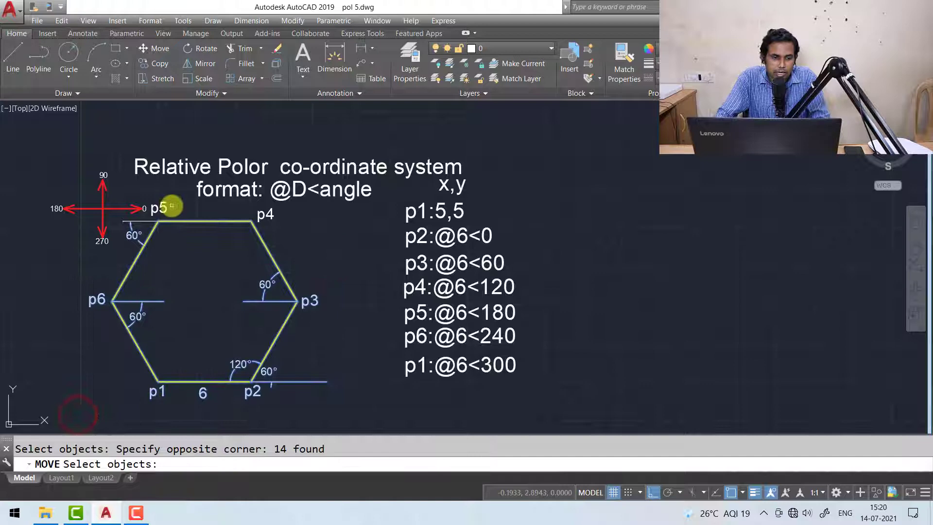
pyautogui.click(156, 208)
pyautogui.click(274, 245)
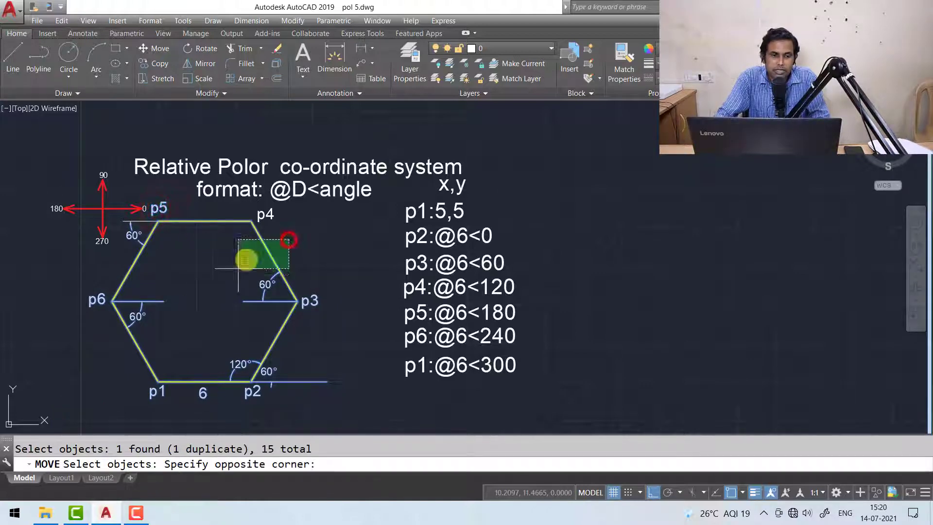
pyautogui.click(246, 259)
pyautogui.click(262, 213)
pyautogui.press('Return')
pyautogui.click(185, 308)
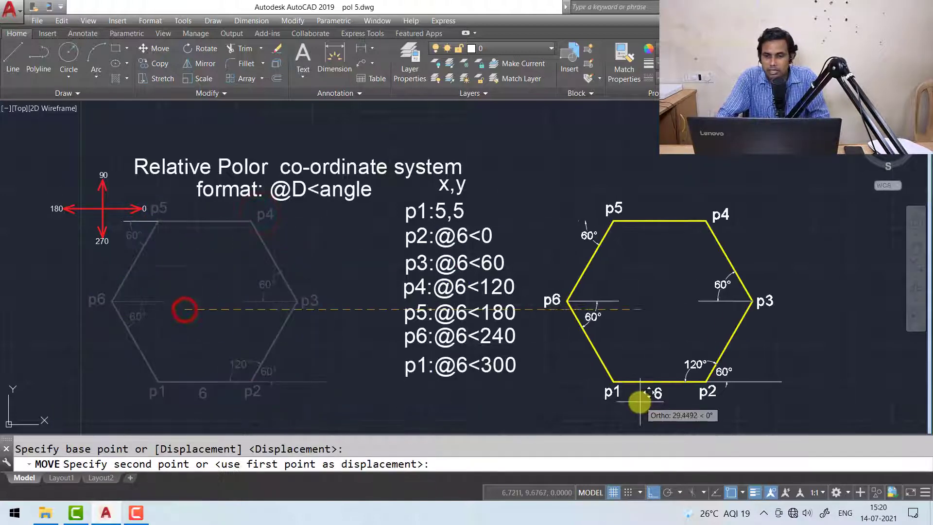
pyautogui.click(650, 493)
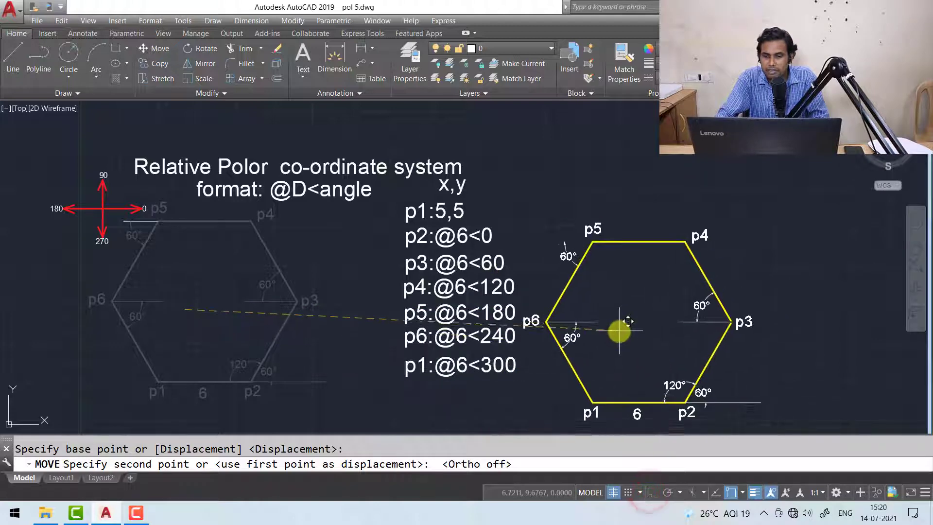
pyautogui.click(620, 335)
pyautogui.press('Escape')
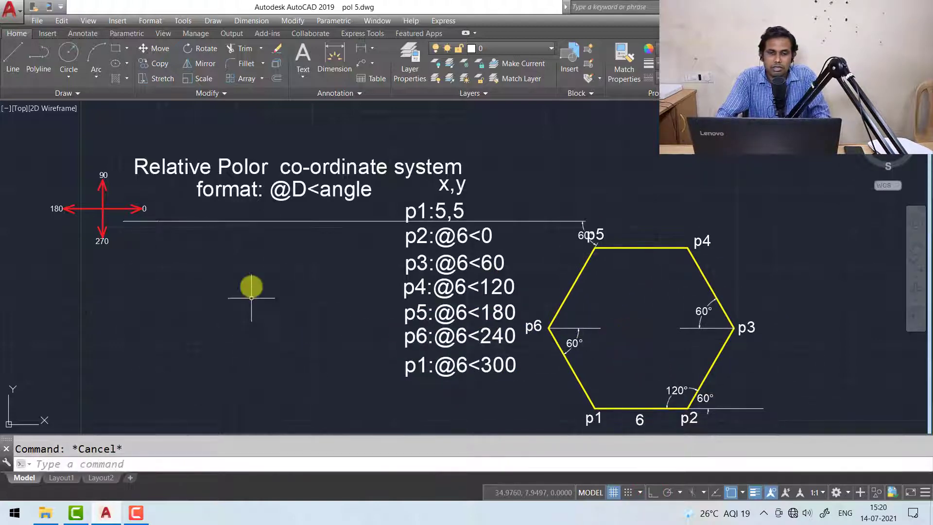
# Erase the stretched 60° angle dimension and the short reference line left behind at the hexagon's original location.
pyautogui.click(244, 221)
pyautogui.press('Delete')
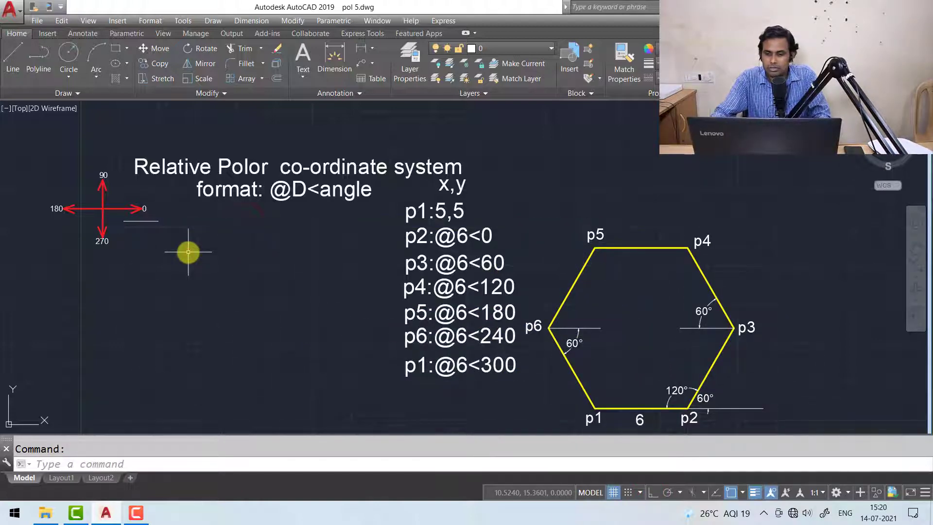
pyautogui.click(138, 221)
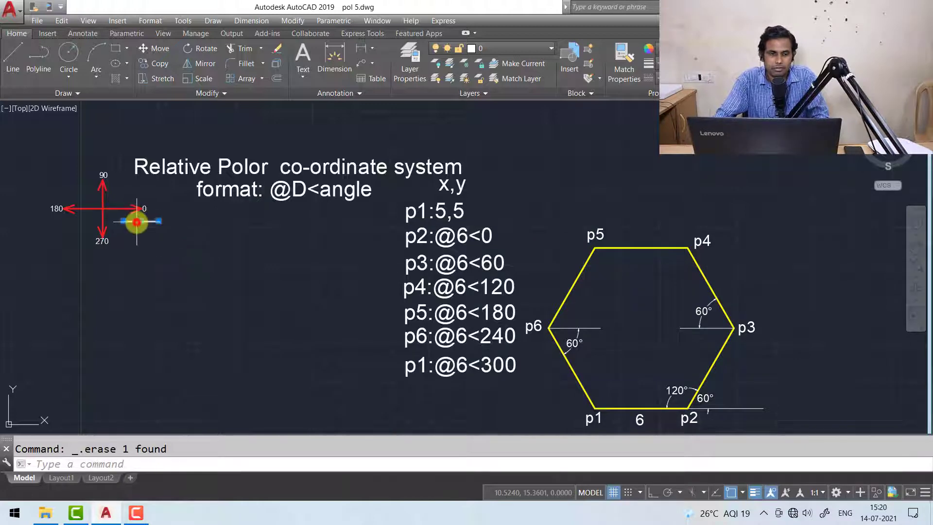
pyautogui.press('Delete')
pyautogui.moveTo(204, 321); pyautogui.dragTo(204, 319, button='middle')
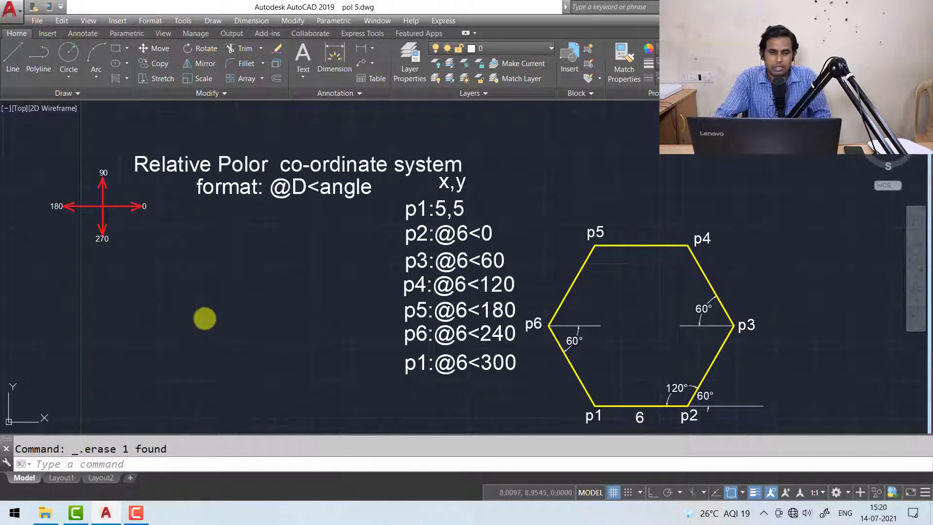
# Start a line at 5,5 and draw the hexagon's base edge to p2 with @6<0.
pyautogui.write('1')
pyautogui.press('Return')
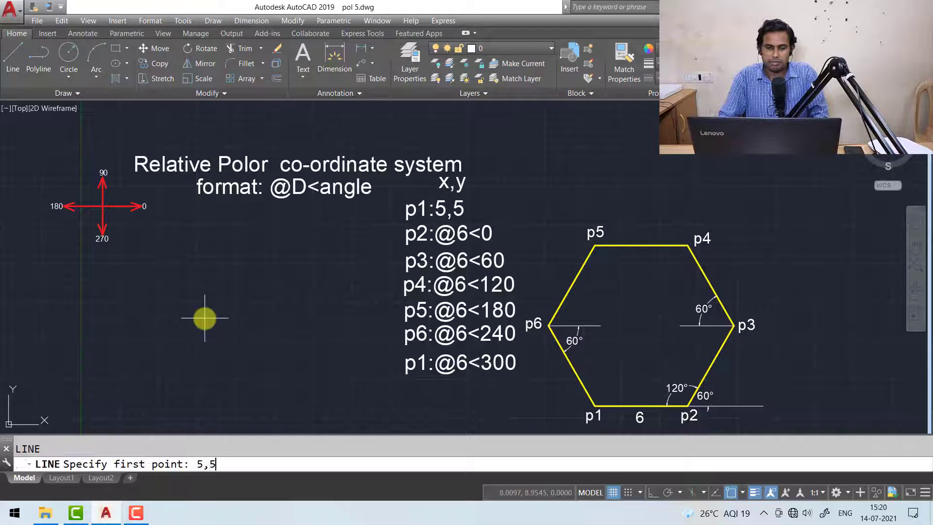
pyautogui.press('Return')
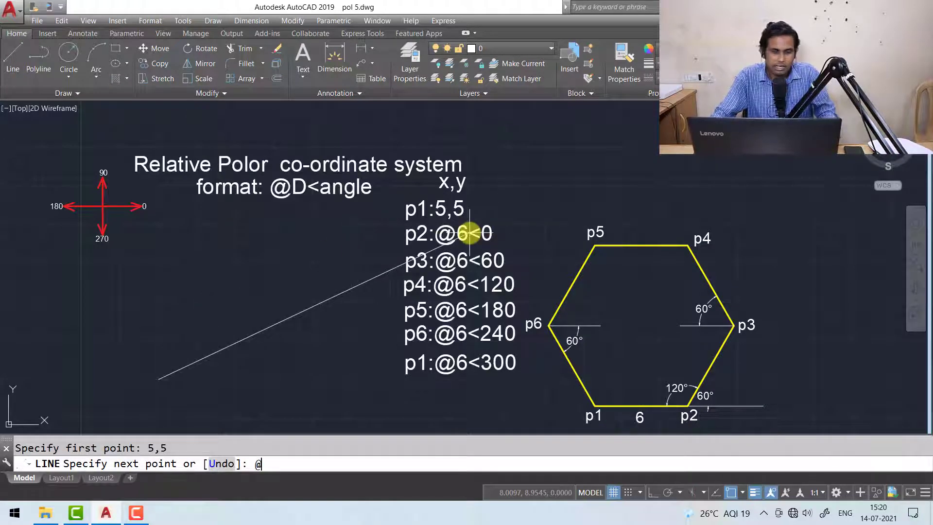
pyautogui.write('@6<')
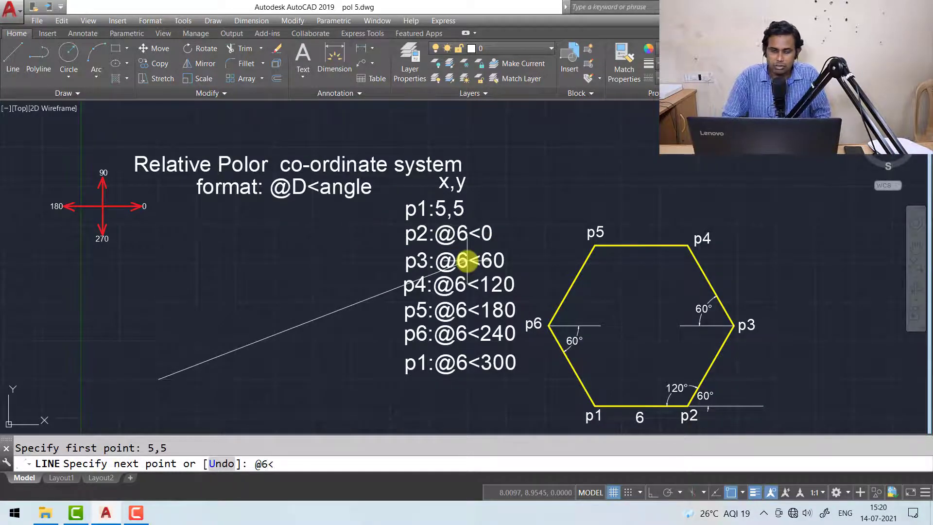
pyautogui.write('0')
pyautogui.press('Return')
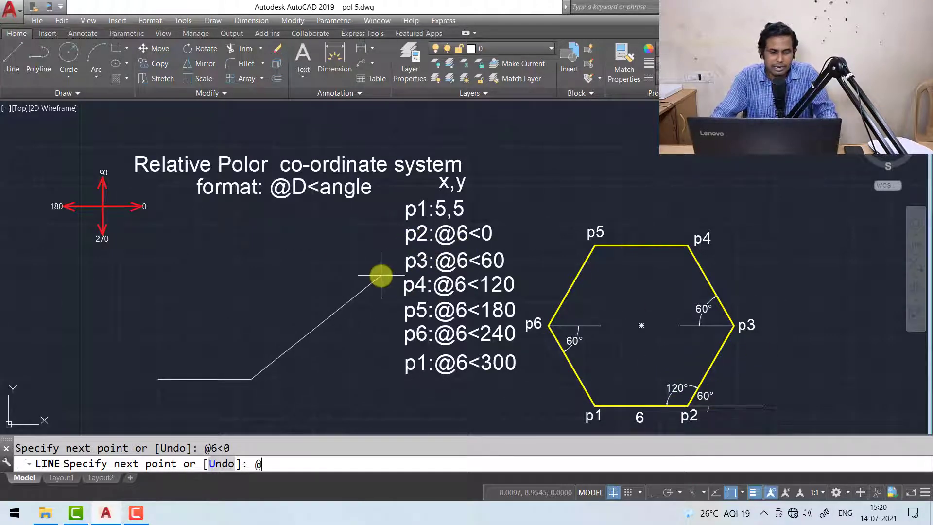
# Continue the line to p3 with @6<60 and on to p4 with @6<120.
pyautogui.write('@6<')
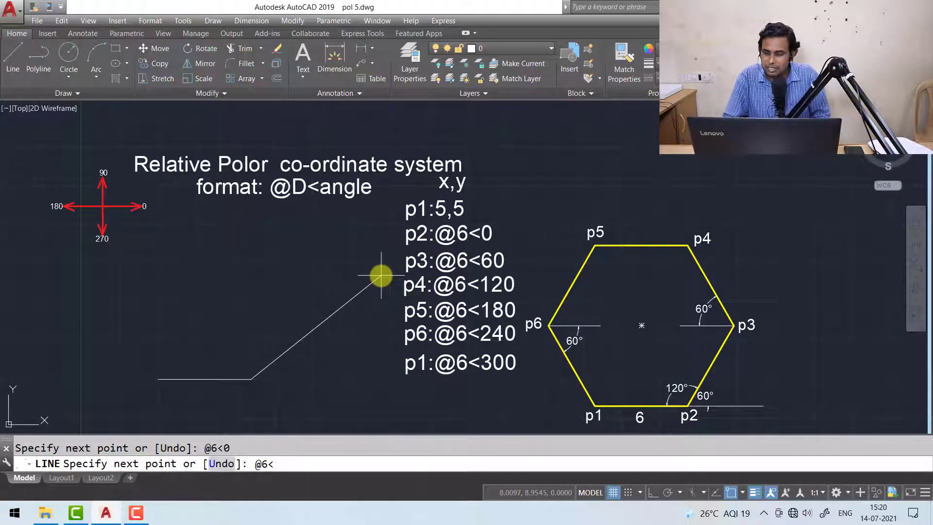
pyautogui.write('60')
pyautogui.press('Return')
pyautogui.write('@')
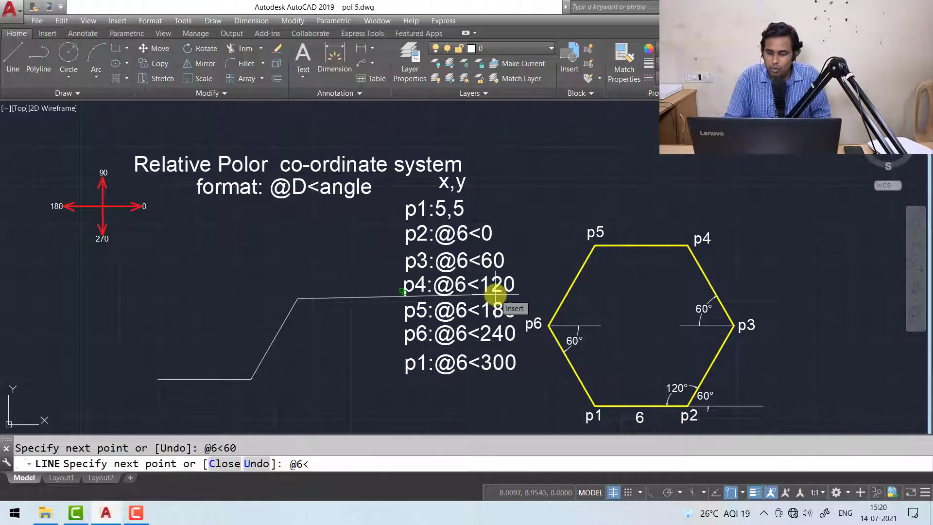
pyautogui.press('Return')
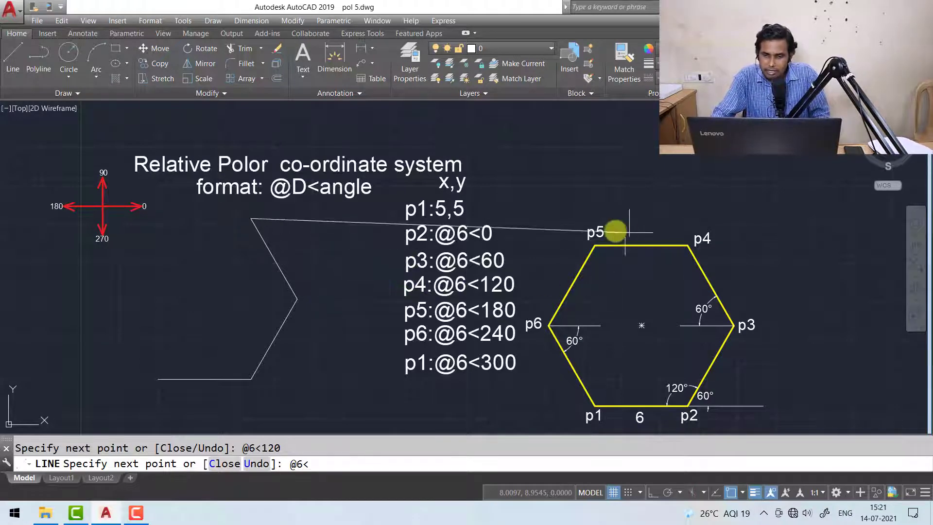
# Continue the line to p5 with @6<180 and on to p6 with @6<240.
pyautogui.write('1')
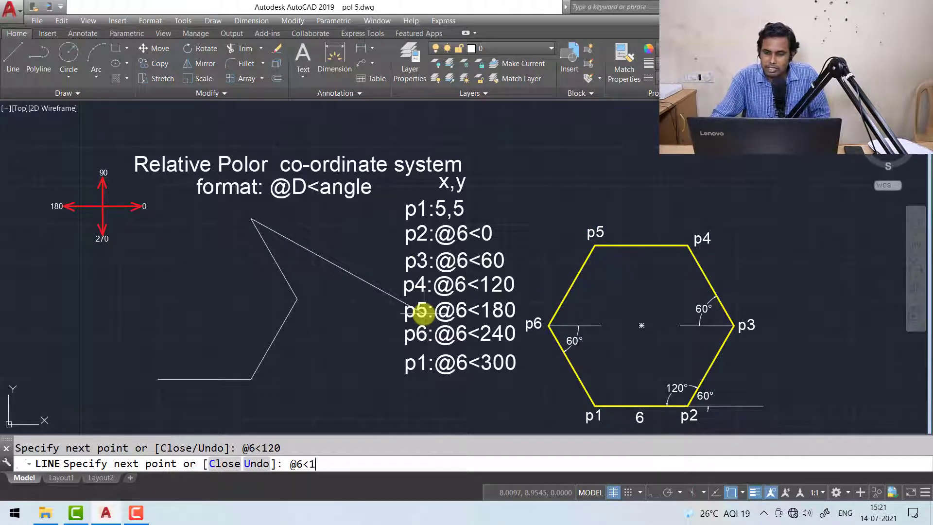
pyautogui.write('80')
pyautogui.press('Return')
pyautogui.write('@')
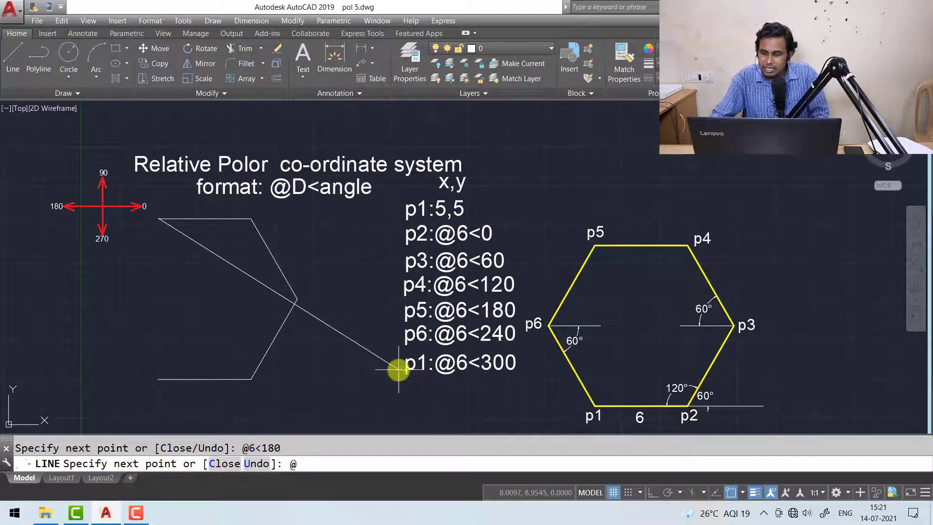
pyautogui.write('6<')
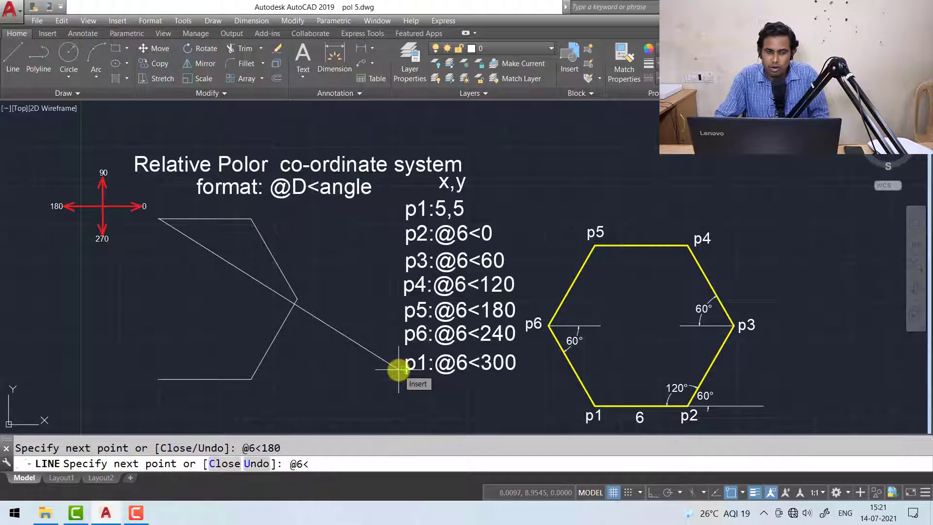
pyautogui.write('240')
pyautogui.press('Return')
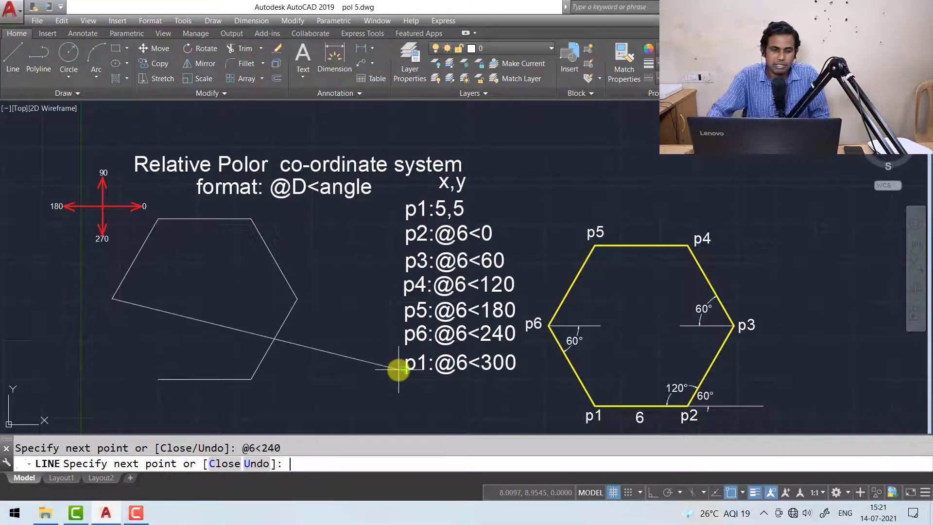
# Close the hexagon by drawing the last edge from p6 back to p1 with @6<300, and end the Line command.
pyautogui.write('@6')
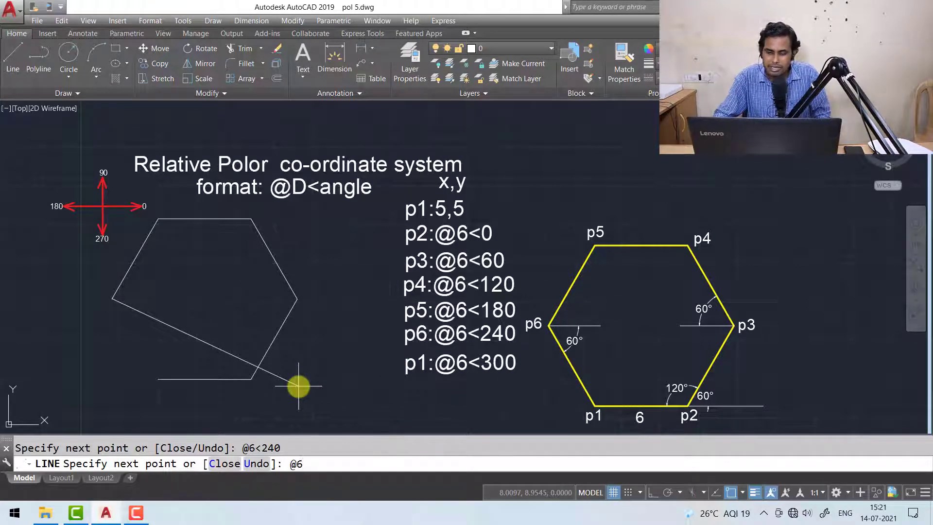
pyautogui.write('><')
pyautogui.press('BackSpace')
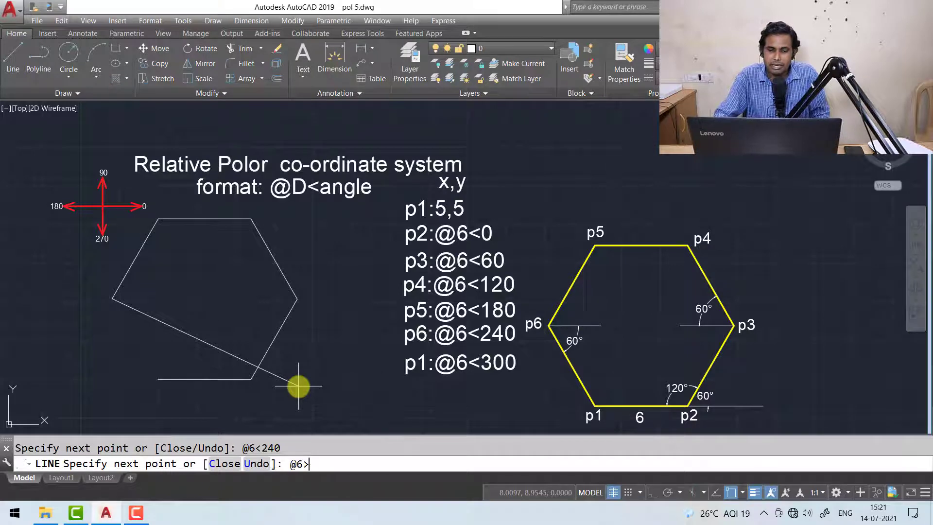
pyautogui.press('BackSpace')
pyautogui.write('<300')
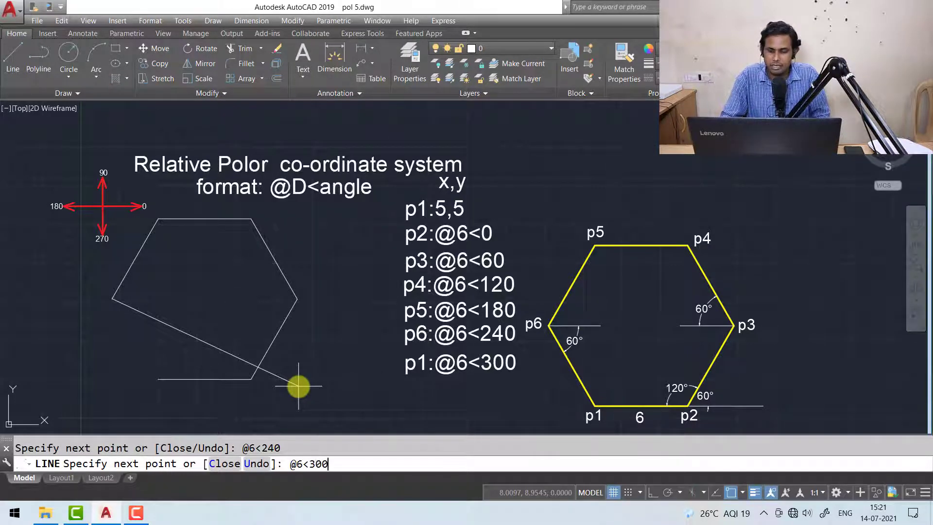
pyautogui.press('Return')
pyautogui.scroll(3, 192, 131)
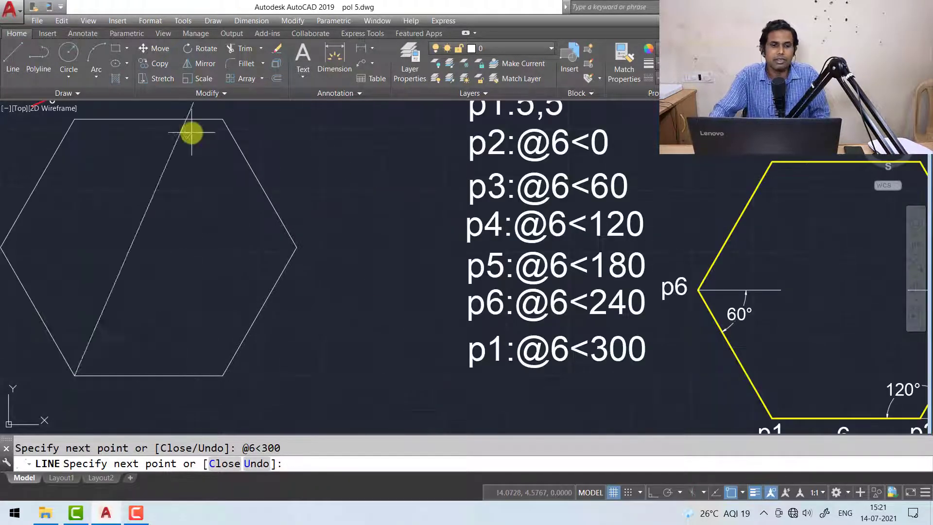
pyautogui.scroll(-4, 208, 261)
pyautogui.moveTo(208, 260)
pyautogui.mouseDown(button='middle')
pyautogui.moveTo(225, 238)
pyautogui.moveTo(237, 266)
pyautogui.mouseUp(button='middle')
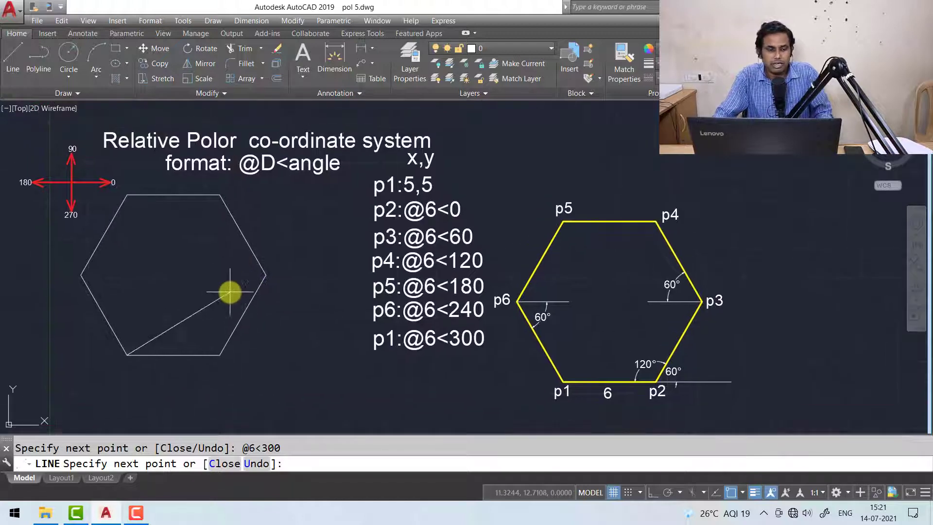
pyautogui.press('Escape')
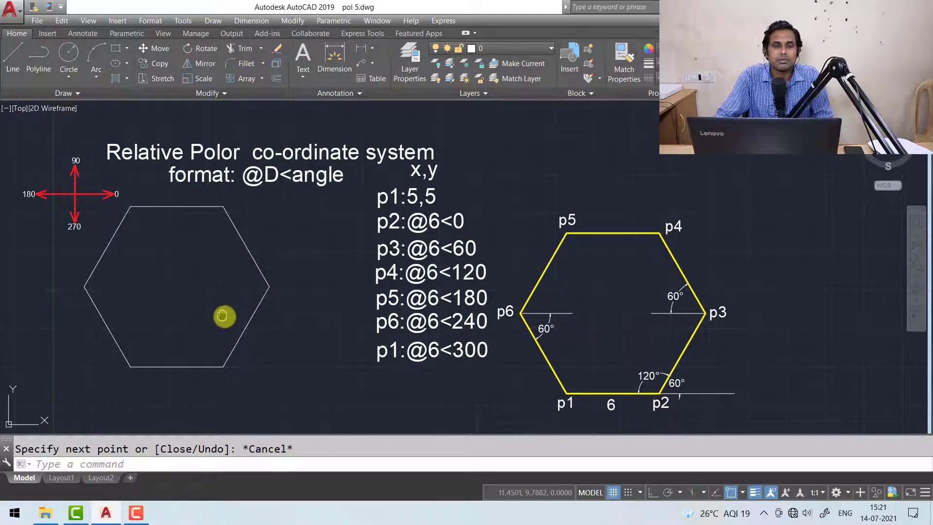
pyautogui.moveTo(223, 317); pyautogui.dragTo(205, 331, button='middle')
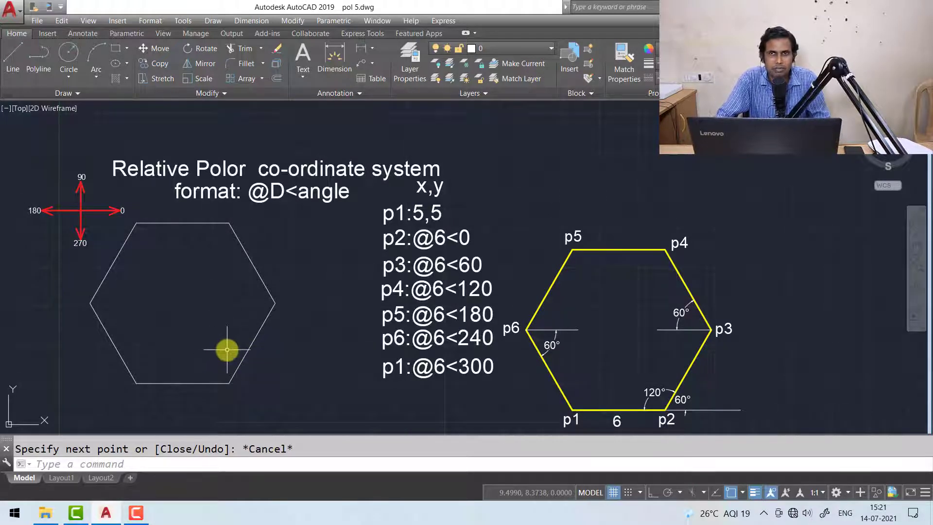
pyautogui.moveTo(225, 339); pyautogui.dragTo(226, 342, button='middle')
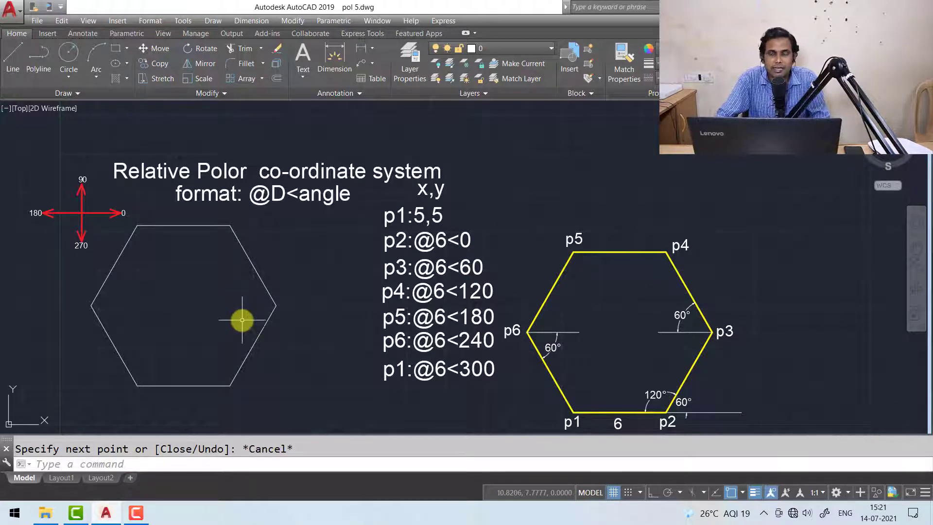
pyautogui.moveTo(264, 331); pyautogui.dragTo(264, 318, button='middle')
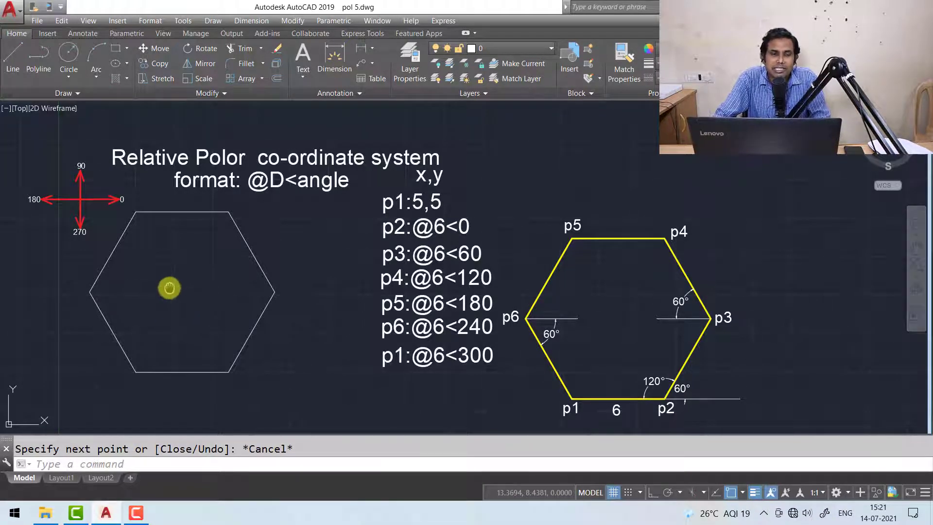
pyautogui.moveTo(169, 287); pyautogui.dragTo(166, 290, button='middle')
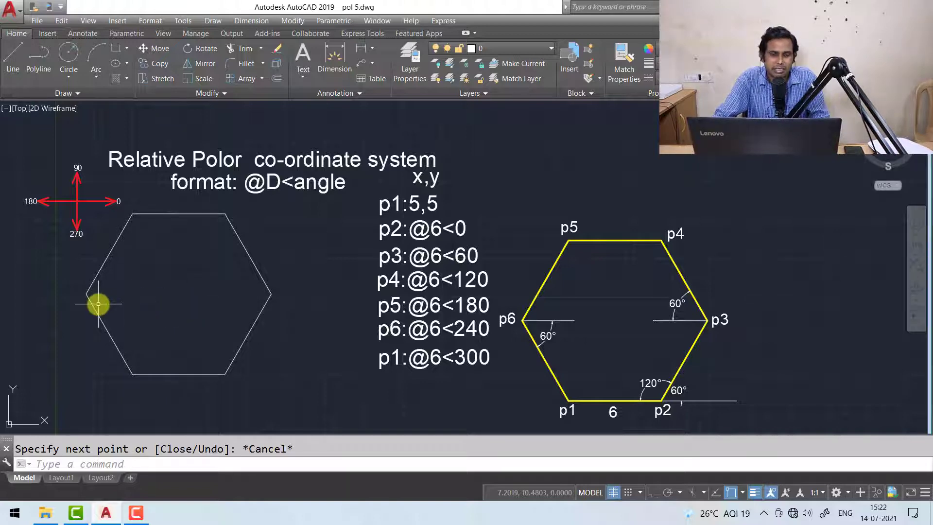
pyautogui.moveTo(145, 317); pyautogui.dragTo(142, 326, button='middle')
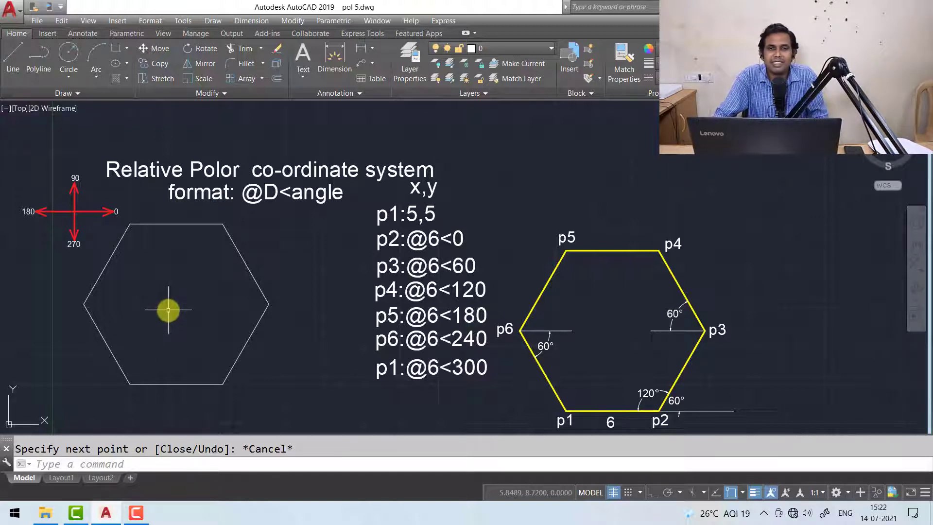
pyautogui.moveTo(174, 323); pyautogui.dragTo(170, 298, button='middle')
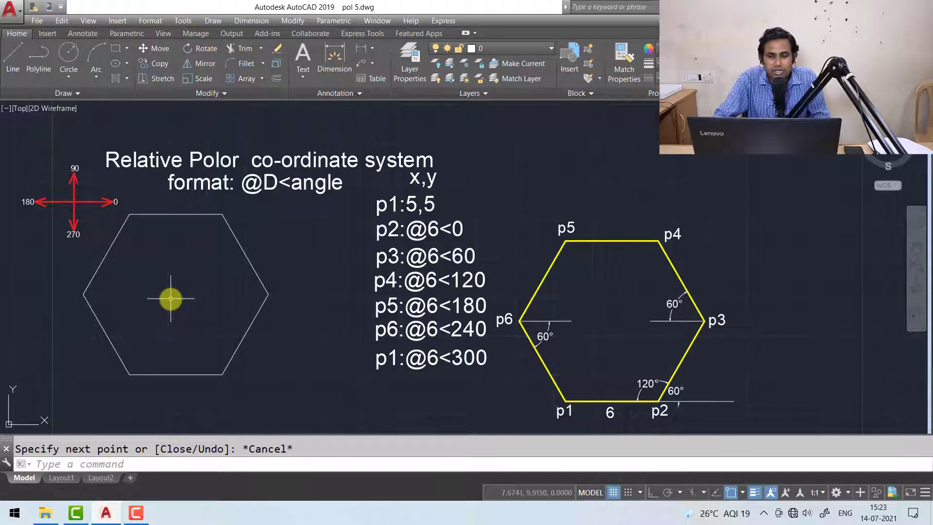
pyautogui.moveTo(176, 311); pyautogui.dragTo(179, 317, button='middle')
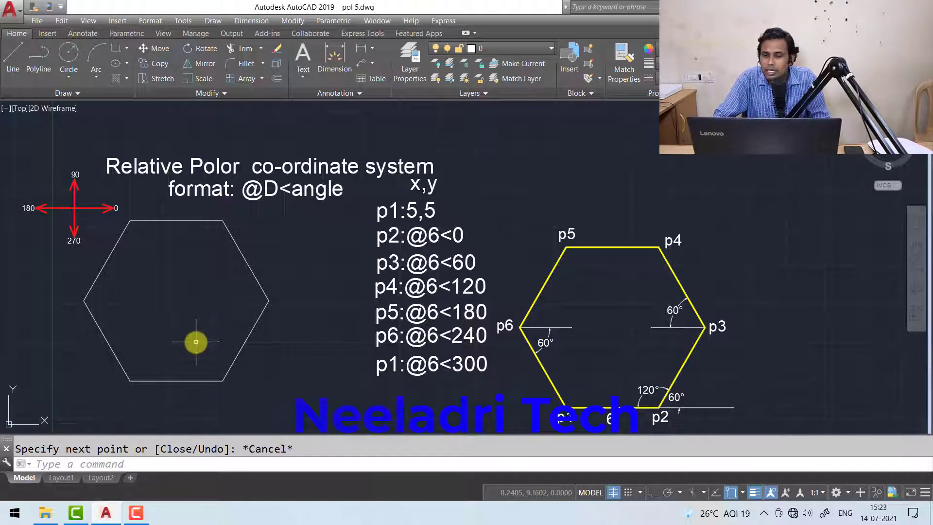
pyautogui.moveTo(202, 322); pyautogui.dragTo(198, 316, button='middle')
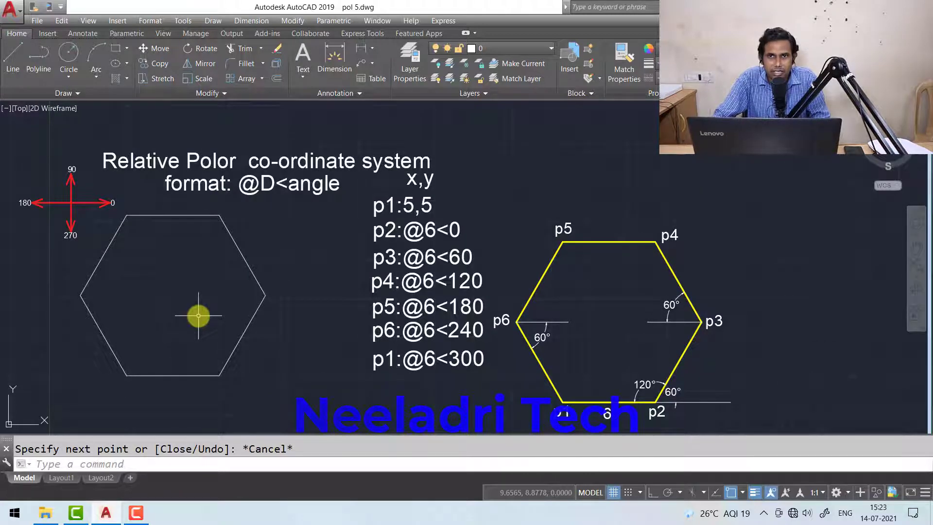
pyautogui.moveTo(214, 332); pyautogui.dragTo(215, 333, button='middle')
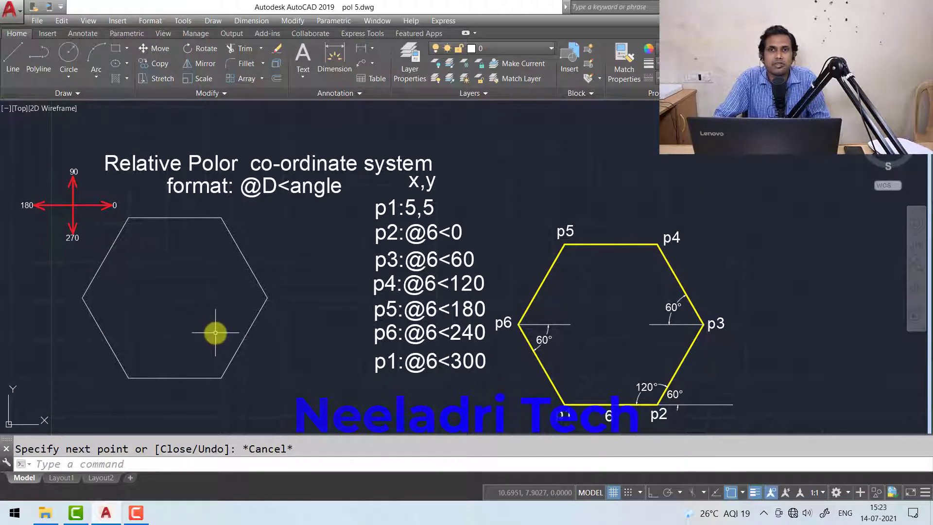